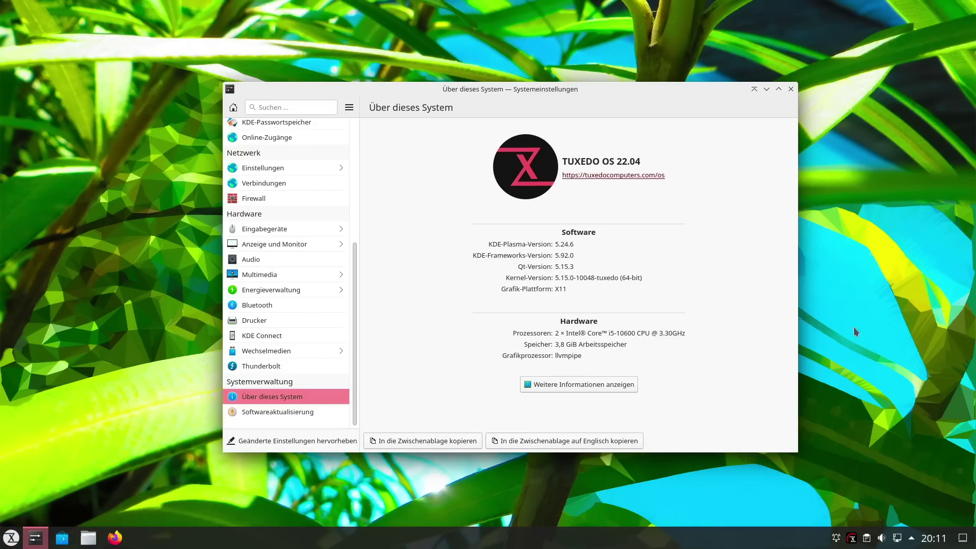
Close the system information window and take a brief look at the application launcher's favourites.
left_click(791, 89)
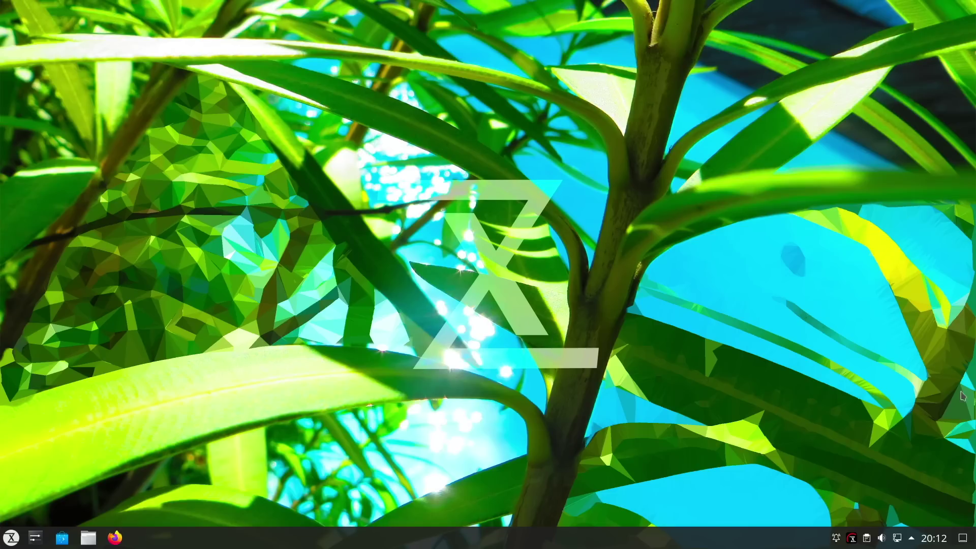
left_click(10, 538)
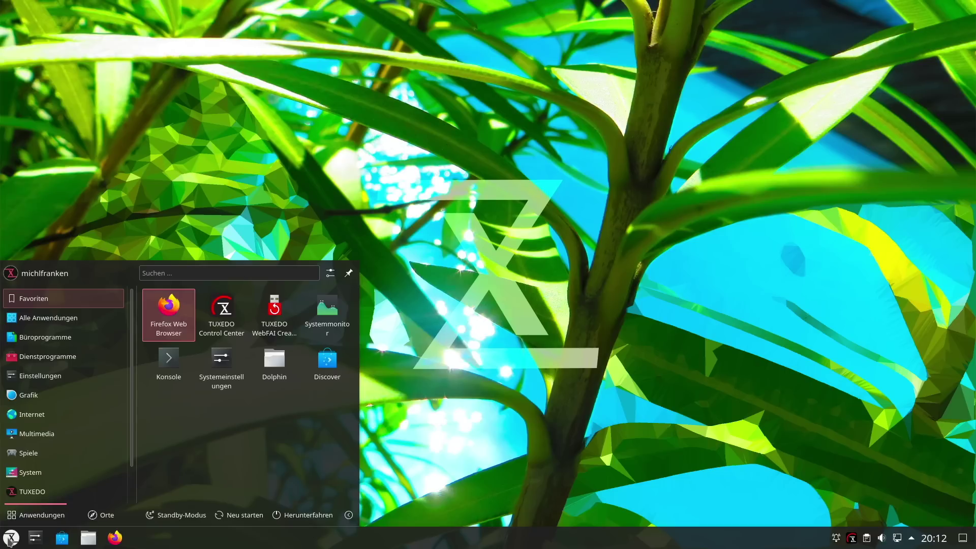
left_click(10, 539)
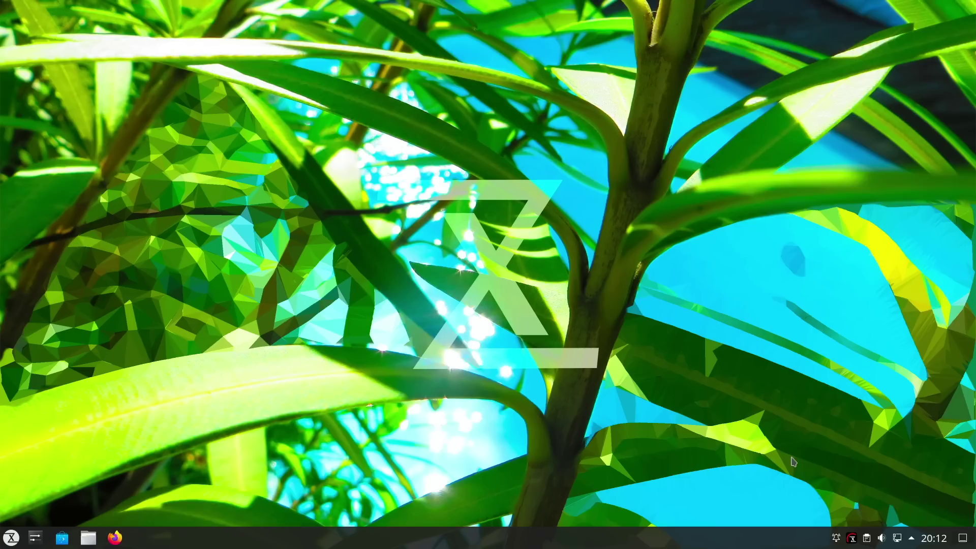
View the pending notifications from the system tray and dismiss the overview.
right_click(853, 542)
left_click(837, 540)
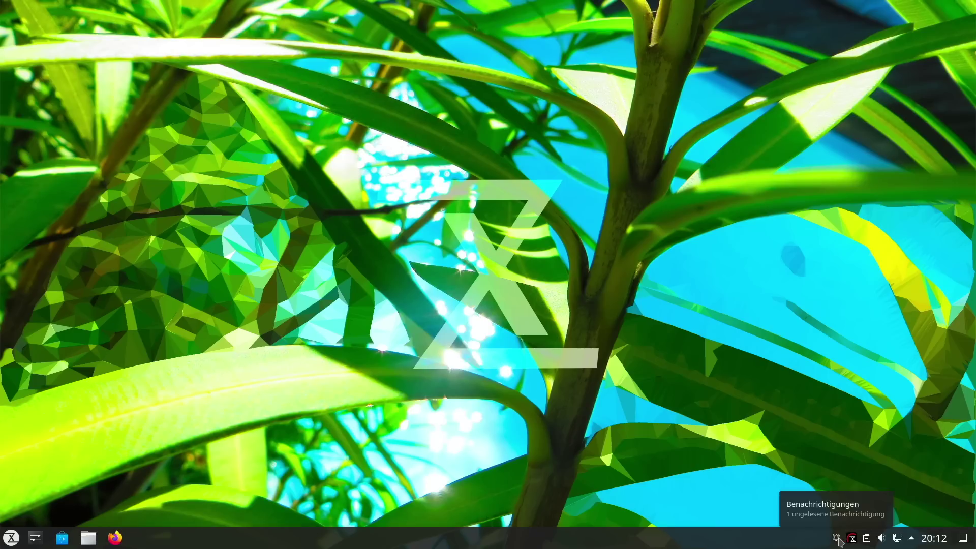
left_click(839, 541)
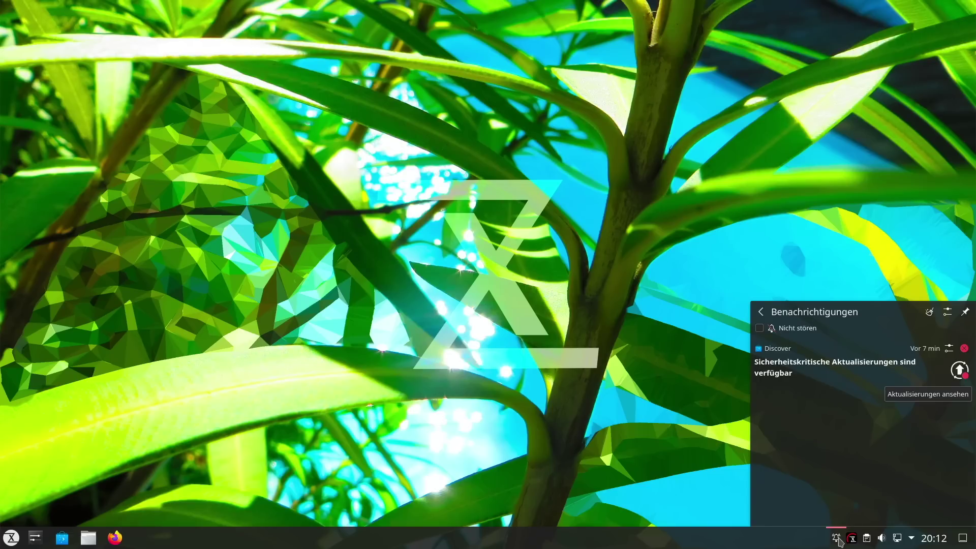
left_click(617, 423)
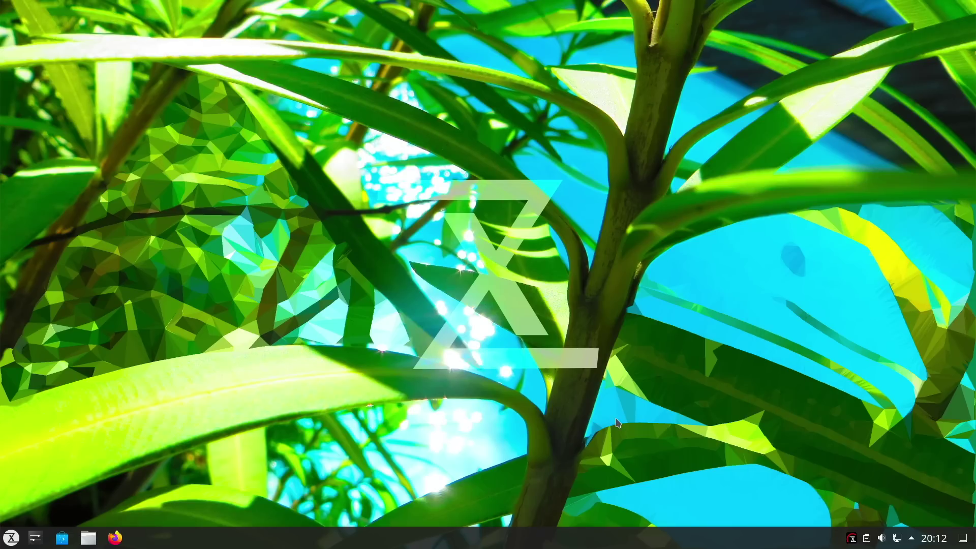
Inspect the TUXEDO Control Center tray options and the available network connections.
right_click(853, 539)
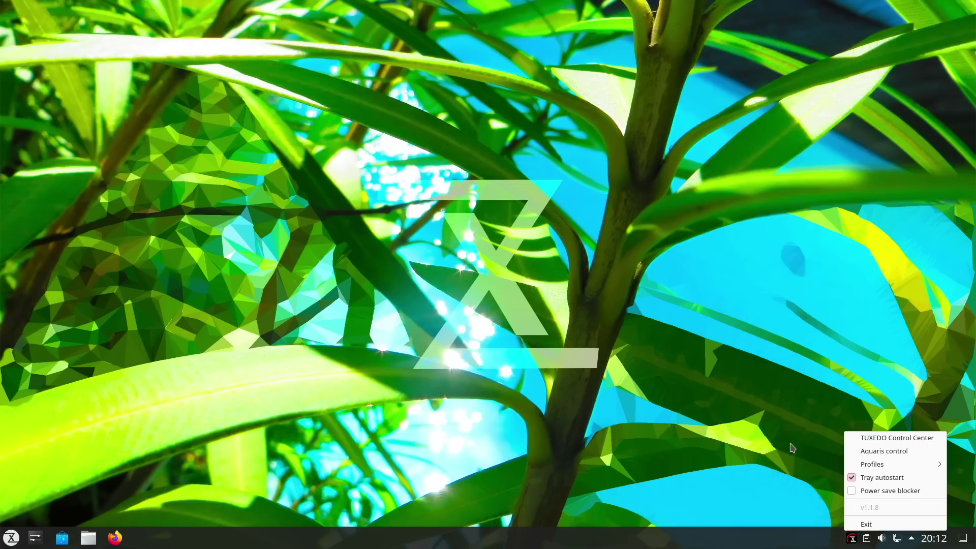
left_click(778, 427)
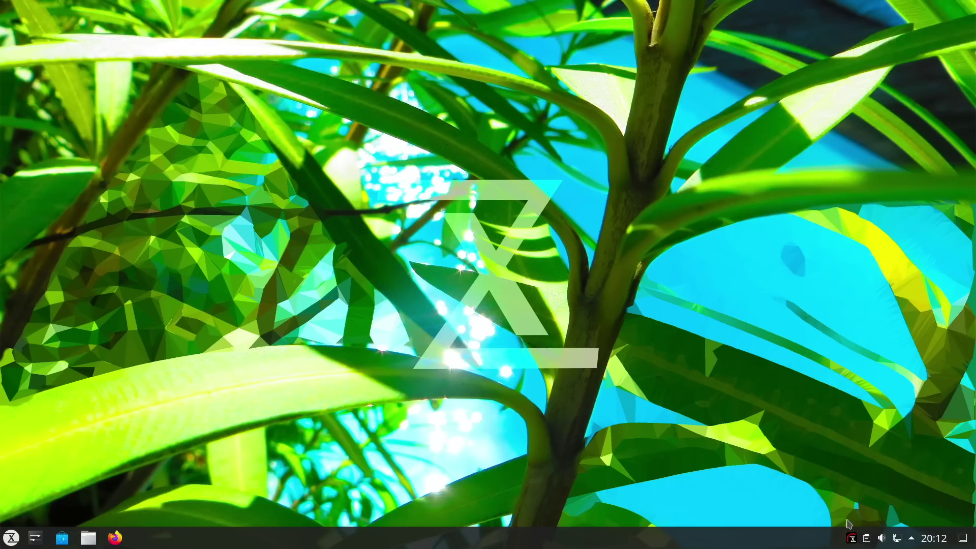
left_click(882, 540)
left_click(898, 538)
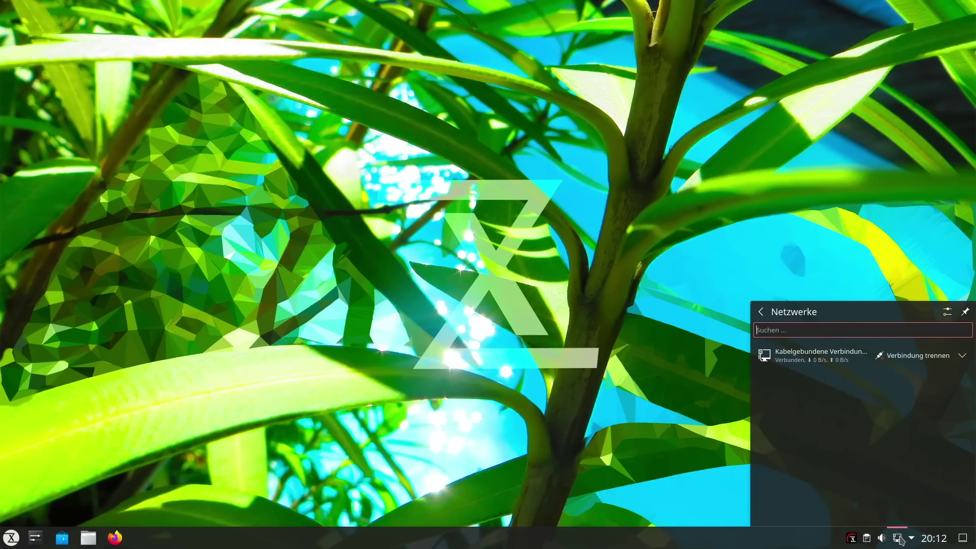
left_click(676, 384)
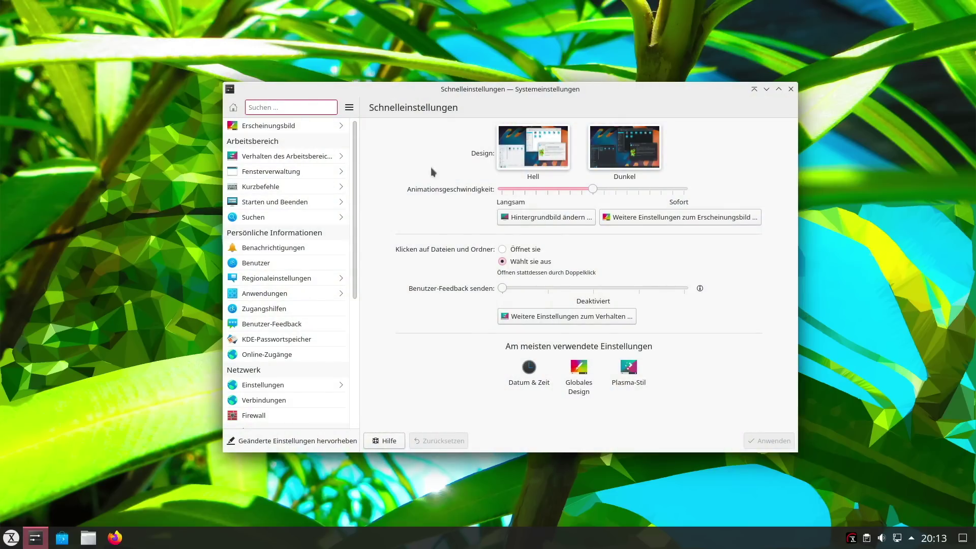
Open the global design settings and arrange them beside a Dolphin window, checking the application launcher's current look.
left_click(270, 127)
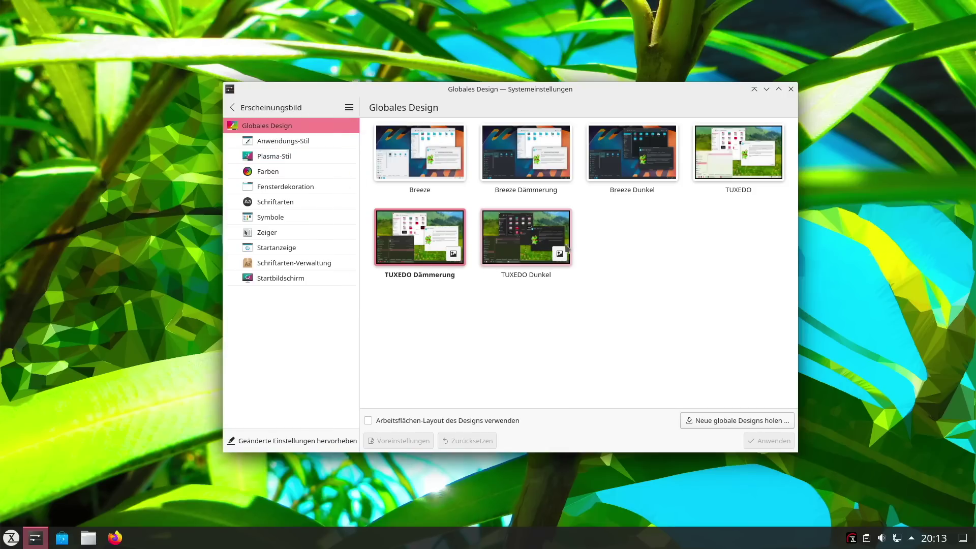
left_click(88, 537)
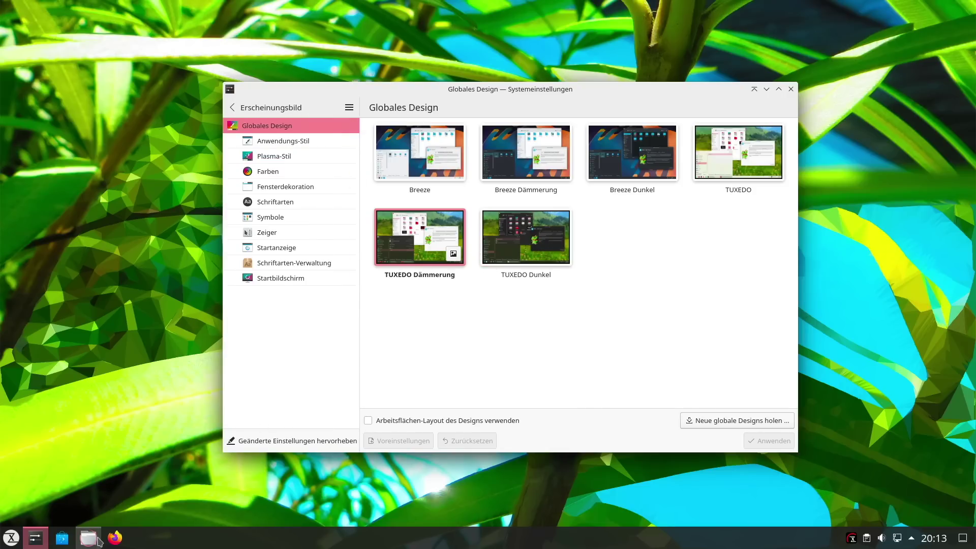
left_click_drag(264, 109, 251, 63)
left_click_drag(498, 90, 650, 74)
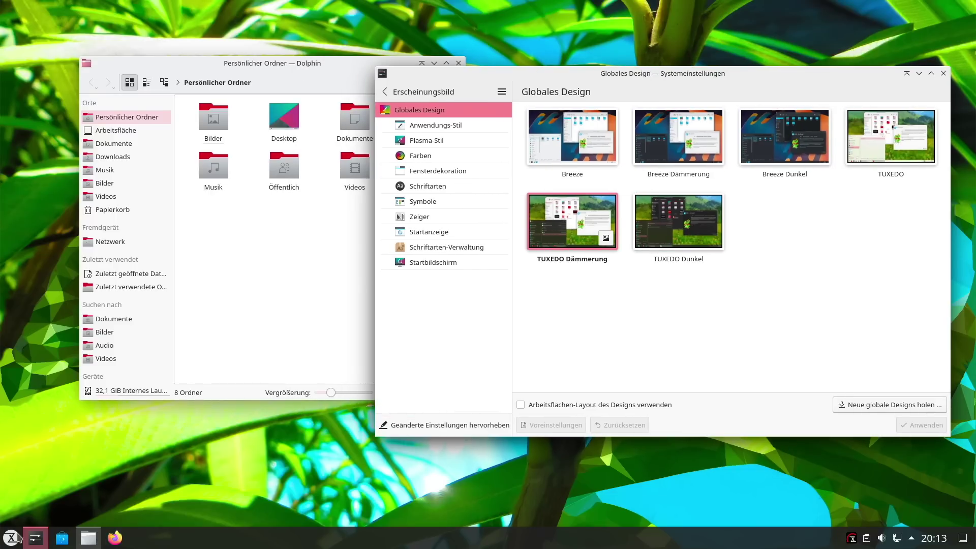
left_click(10, 540)
left_click(11, 540)
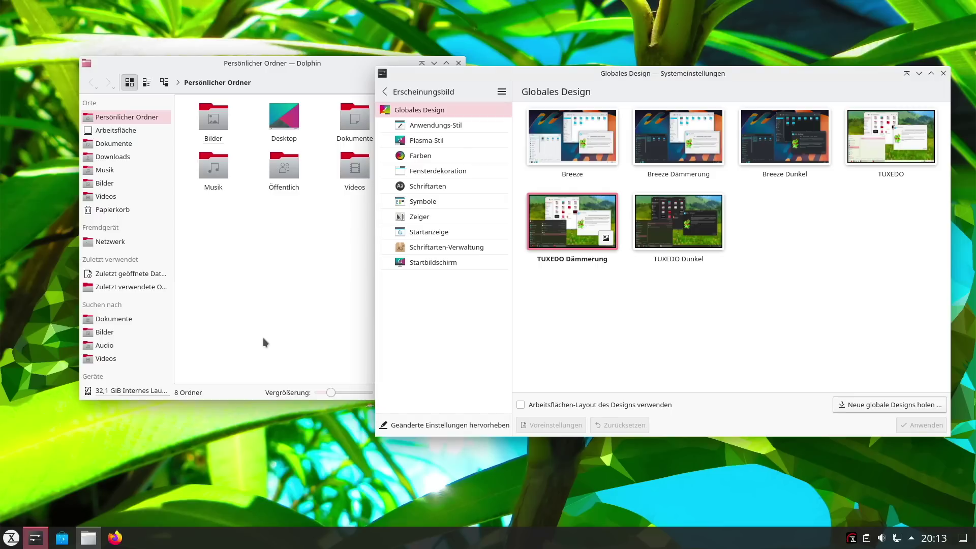
Apply the TUXEDO Dunkel global design and check how the application launcher looks with it.
left_click(693, 239)
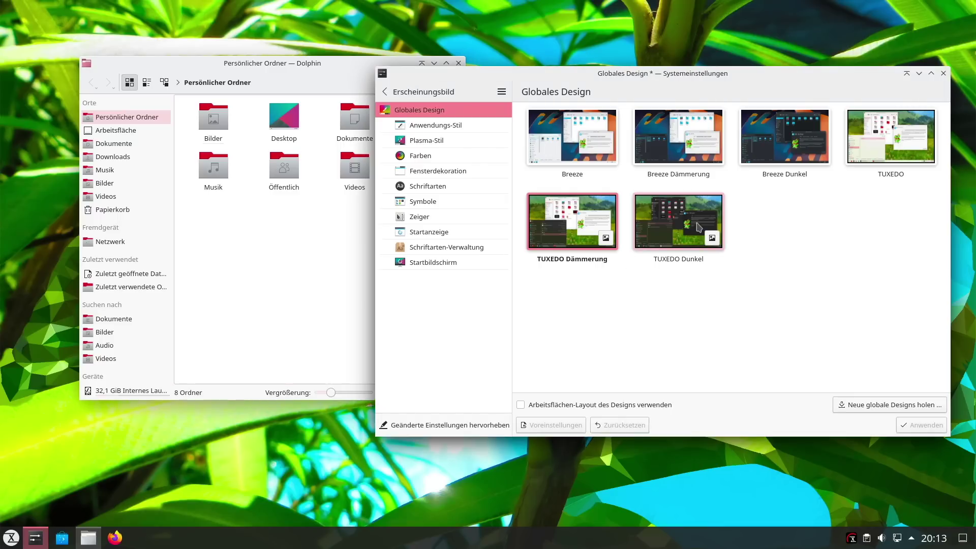
left_click(940, 427)
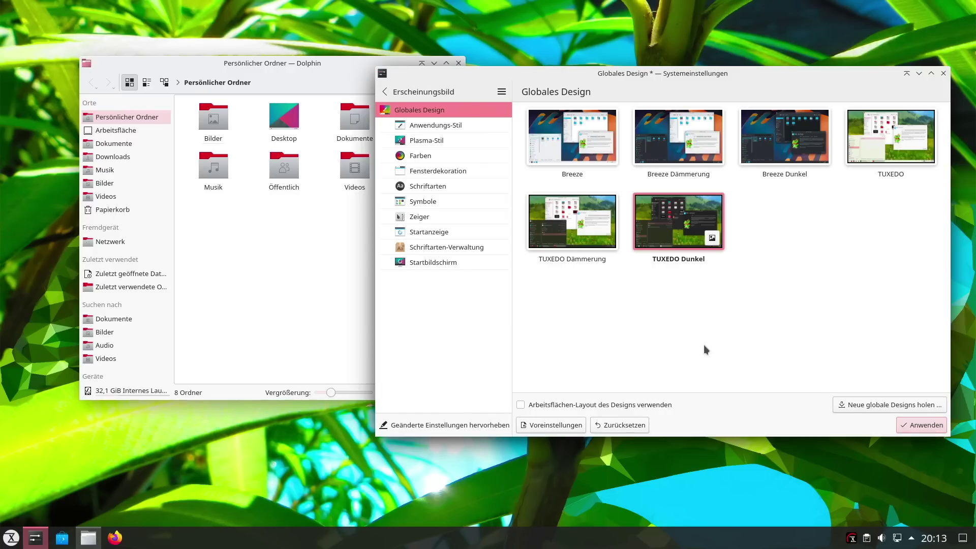
left_click(921, 425)
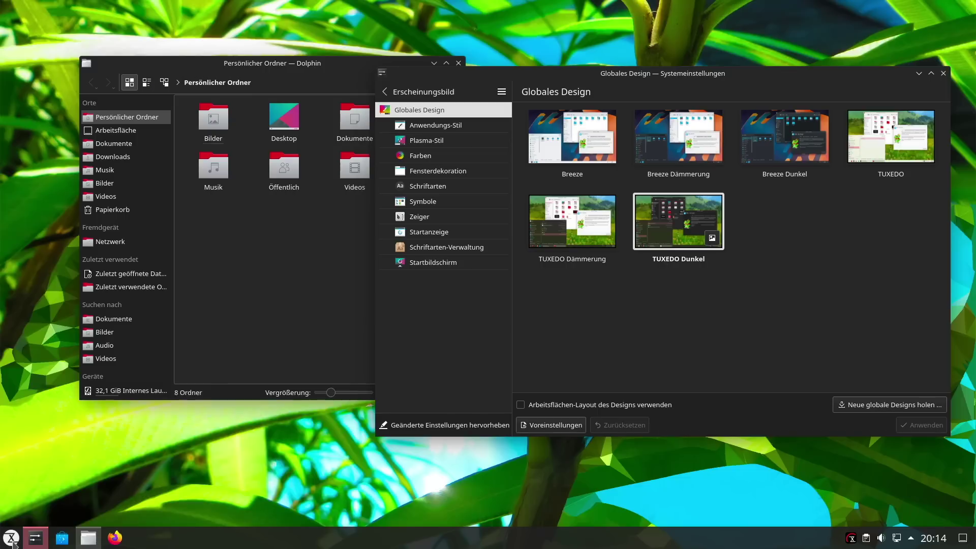
left_click(11, 542)
left_click(12, 542)
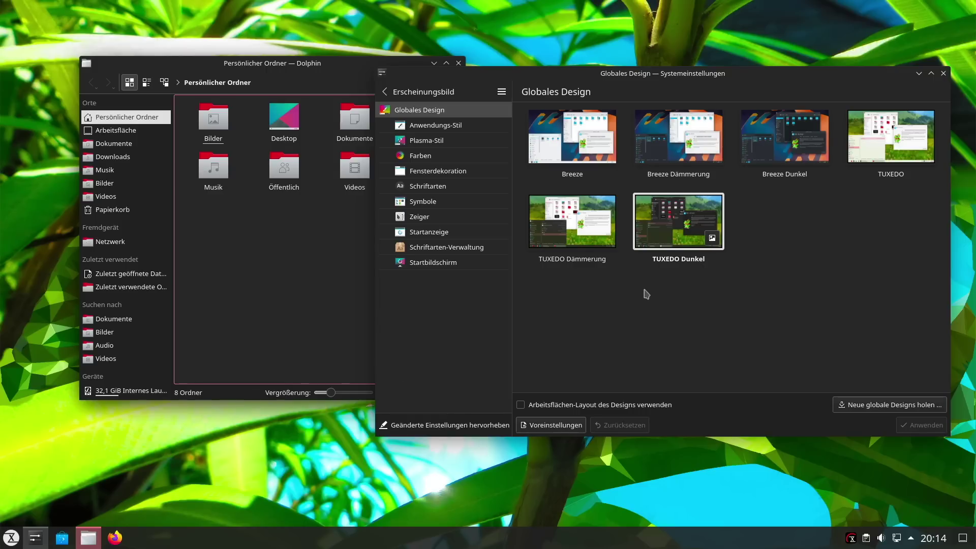
Apply the TUXEDO global design and switch back to TUXEDO Dämmerung.
left_click(907, 138)
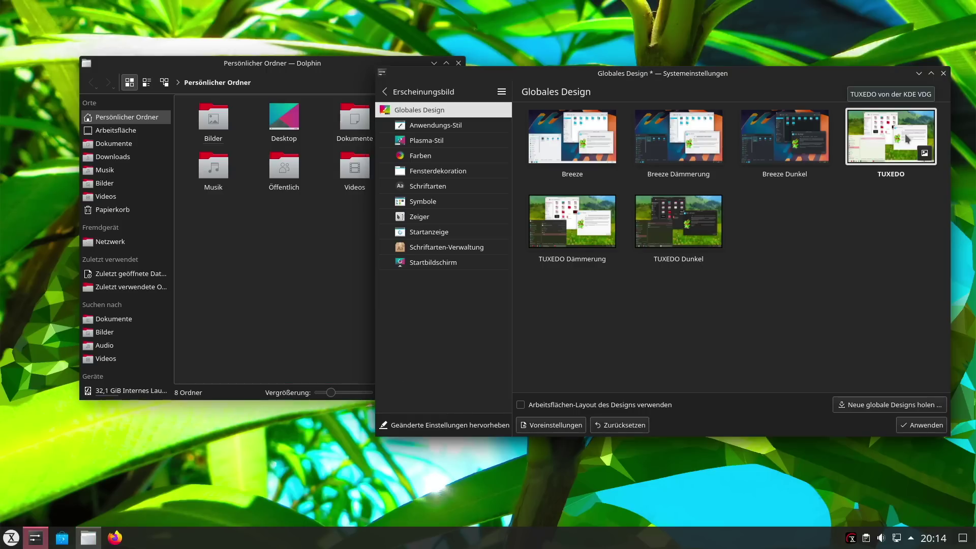
left_click(921, 425)
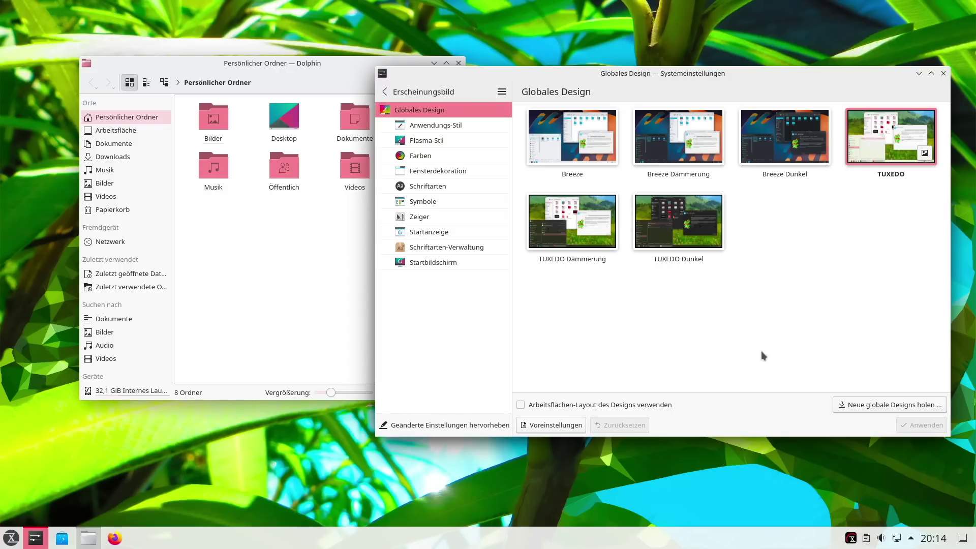
left_click(573, 220)
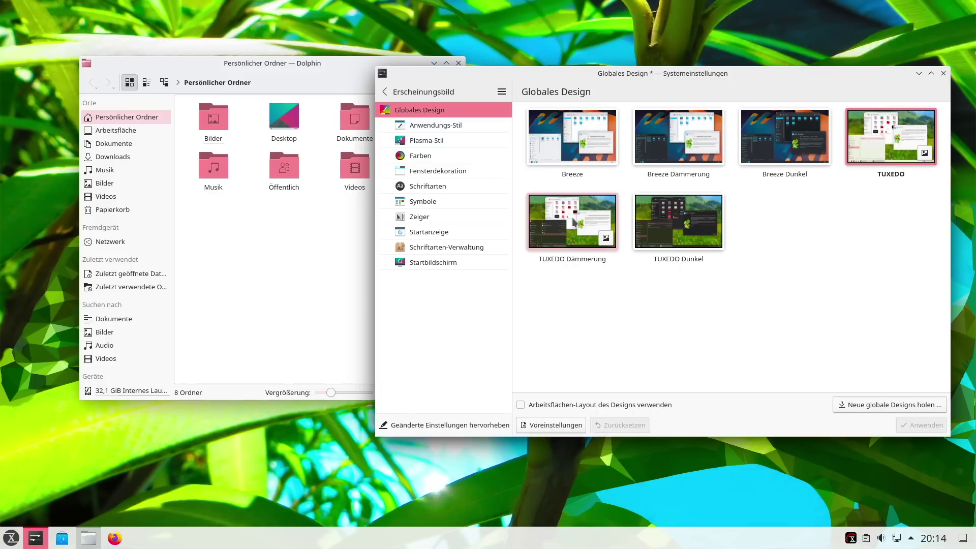
left_click(916, 426)
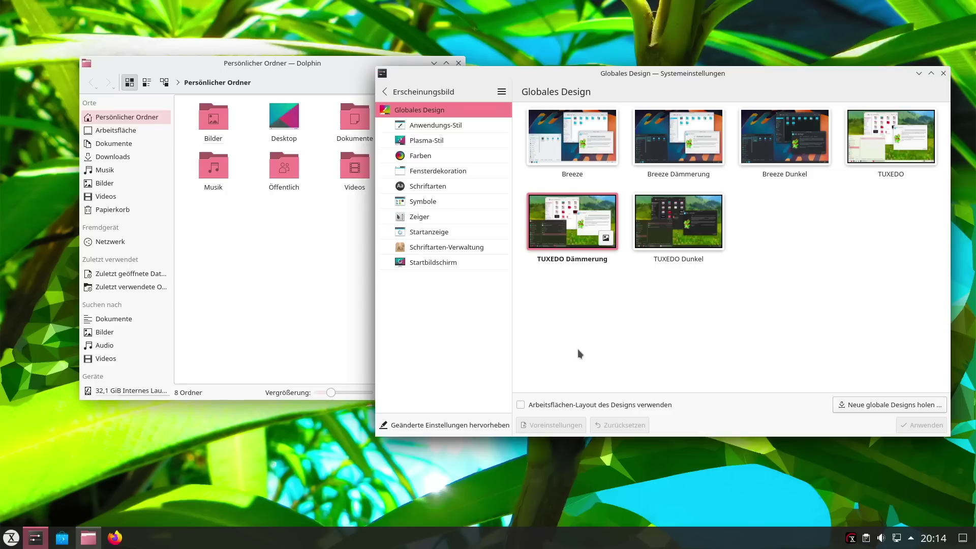
Browse the downloadable global designs and close the download window without installing any.
left_click(884, 407)
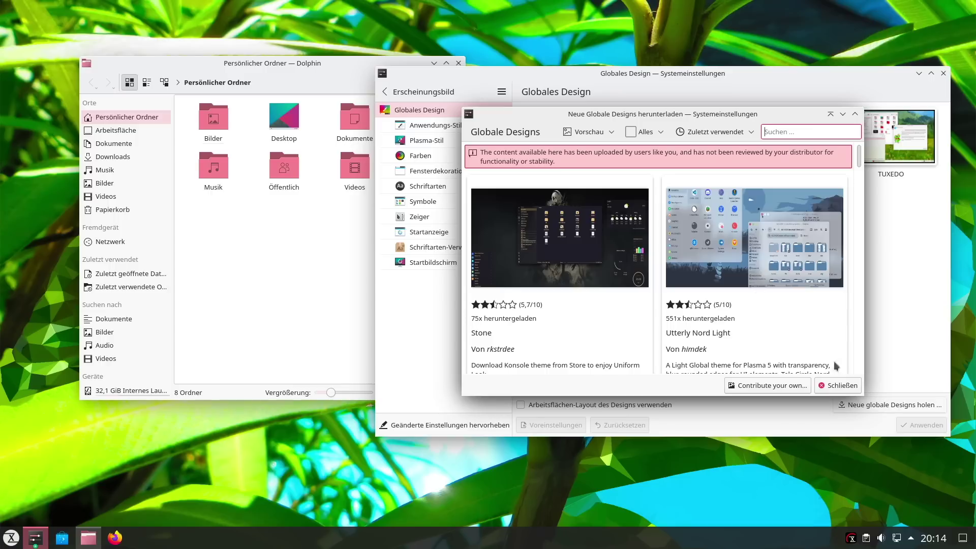
scroll(701, 263, "down", 3)
scroll(701, 264, "down", 5)
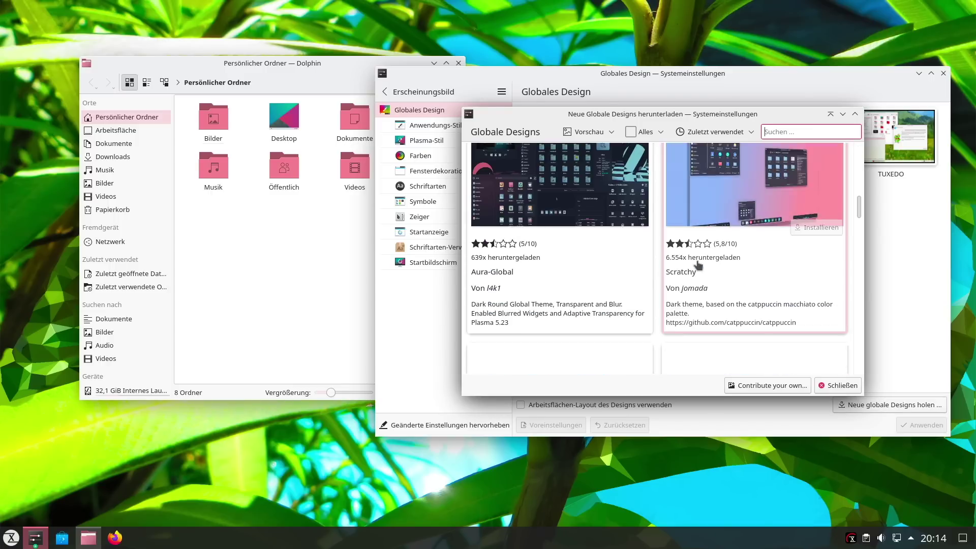
left_click(839, 386)
View the application style, Plasma style and colour scheme settings.
left_click(436, 126)
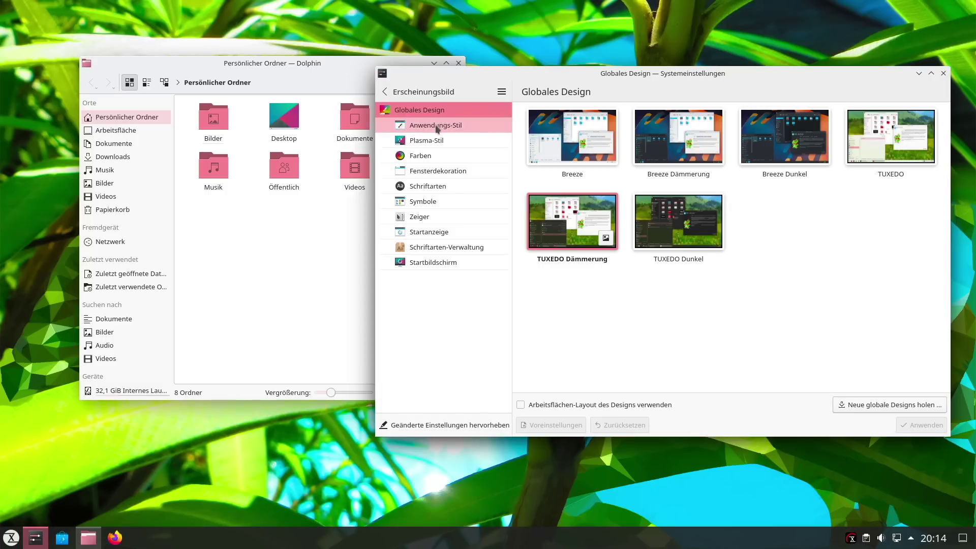
left_click(433, 139)
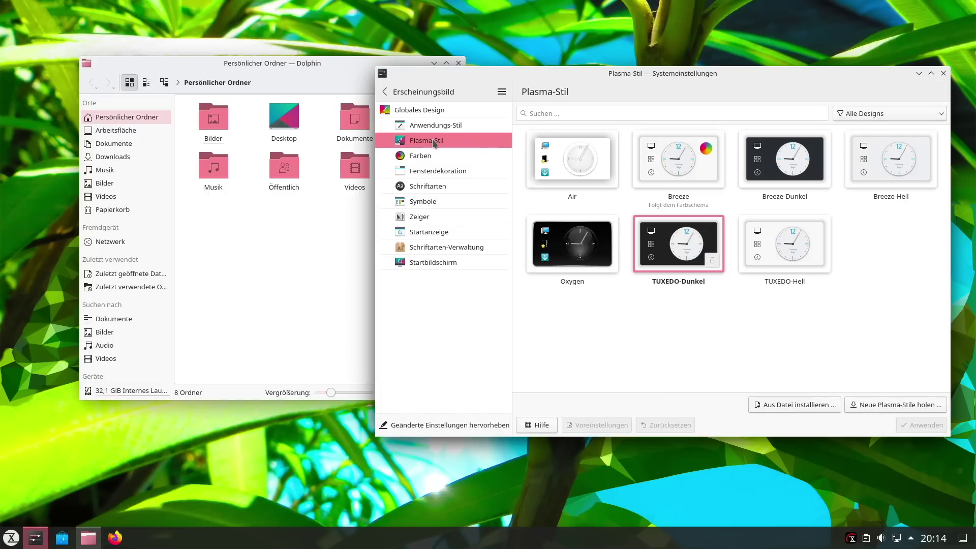
left_click(429, 156)
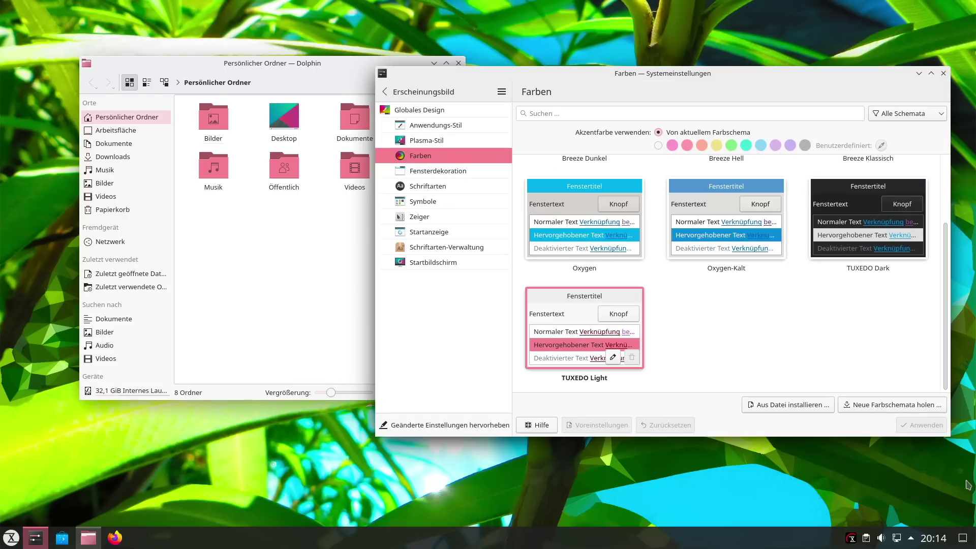
View the window decoration settings and the downloadable window decorations without installing any.
left_click(449, 173)
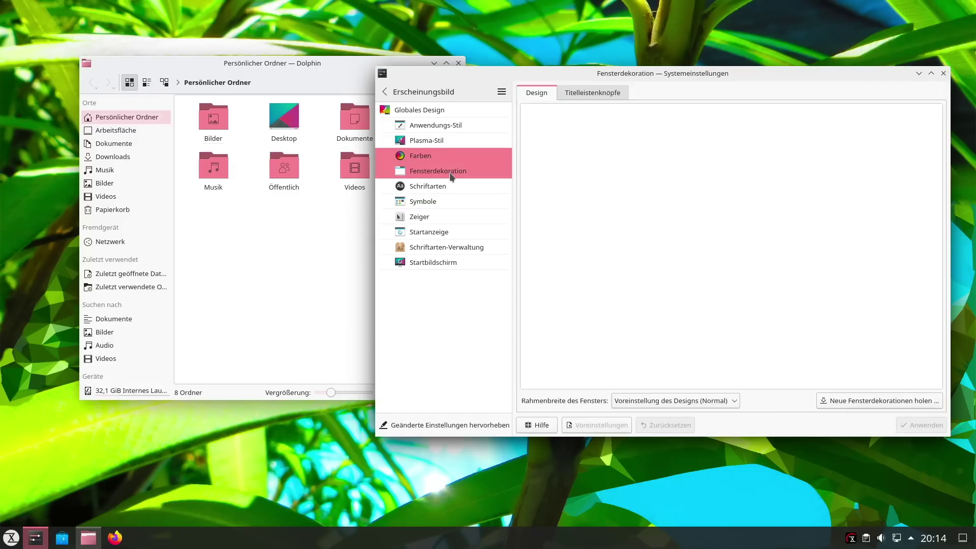
left_click(891, 405)
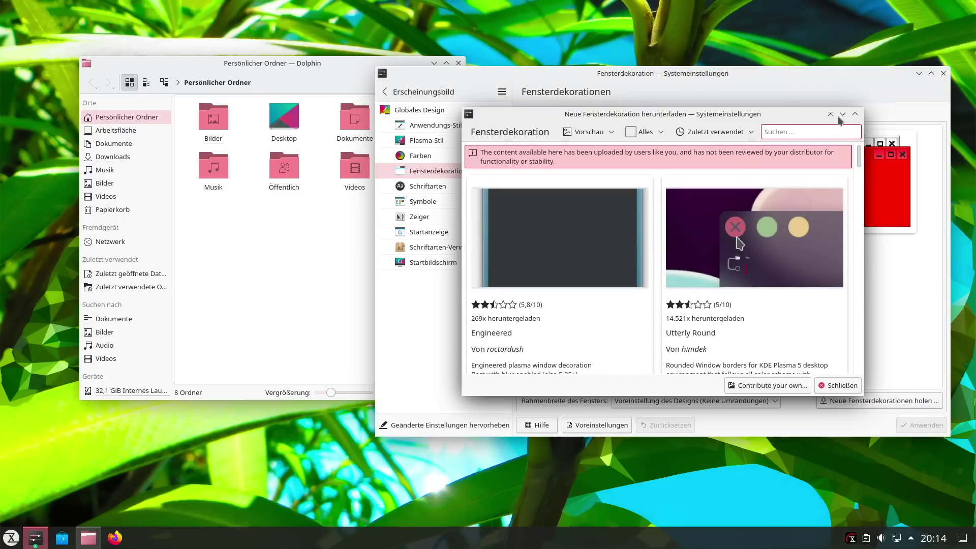
left_click(838, 385)
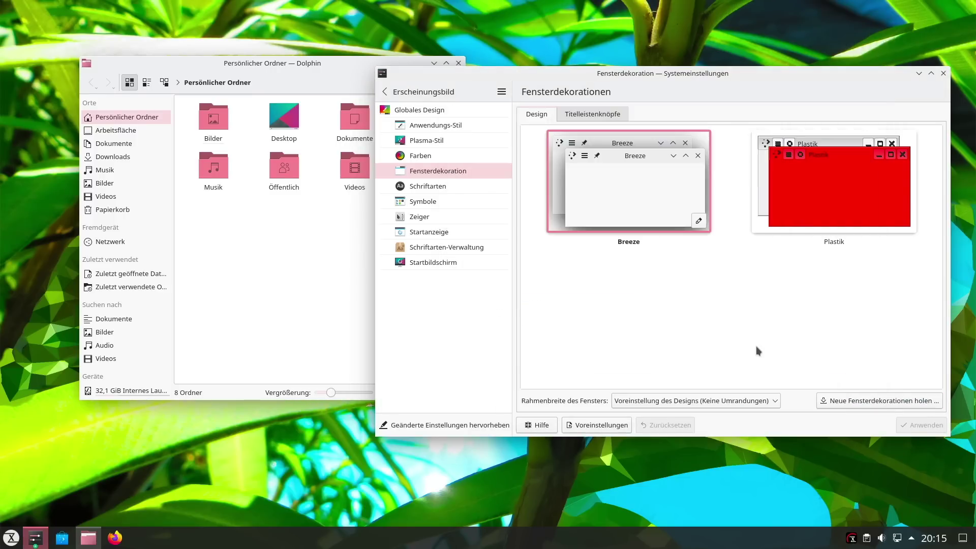
View the font and icon settings and return to the global design page.
left_click(432, 187)
left_click(428, 203)
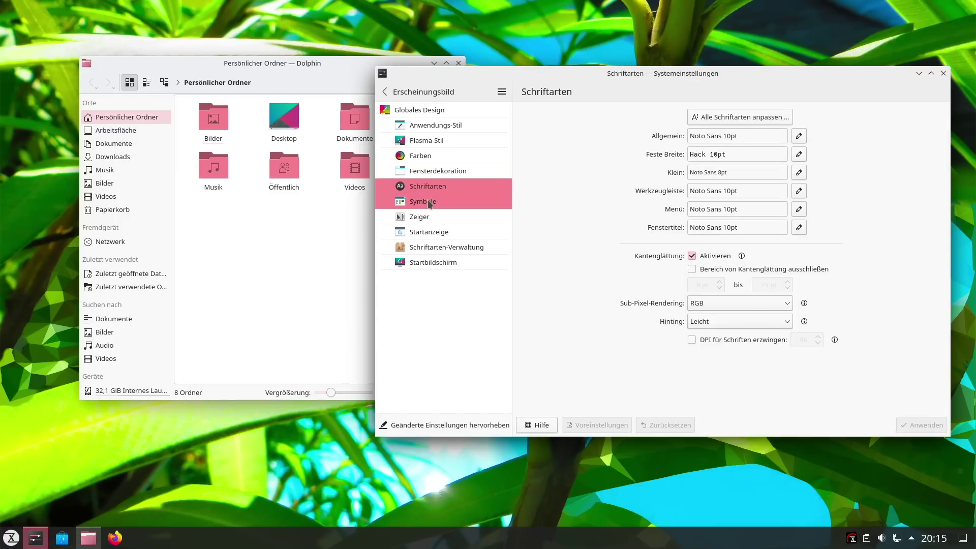
left_click(434, 109)
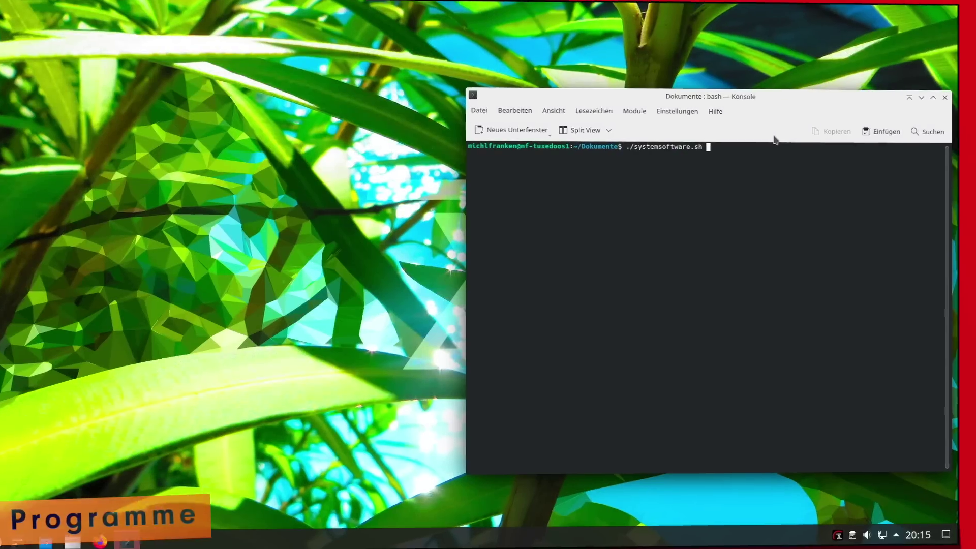
Run ./systemsoftware.sh in Konsole to list the preinstalled software, and show the desktop.
key("Return")
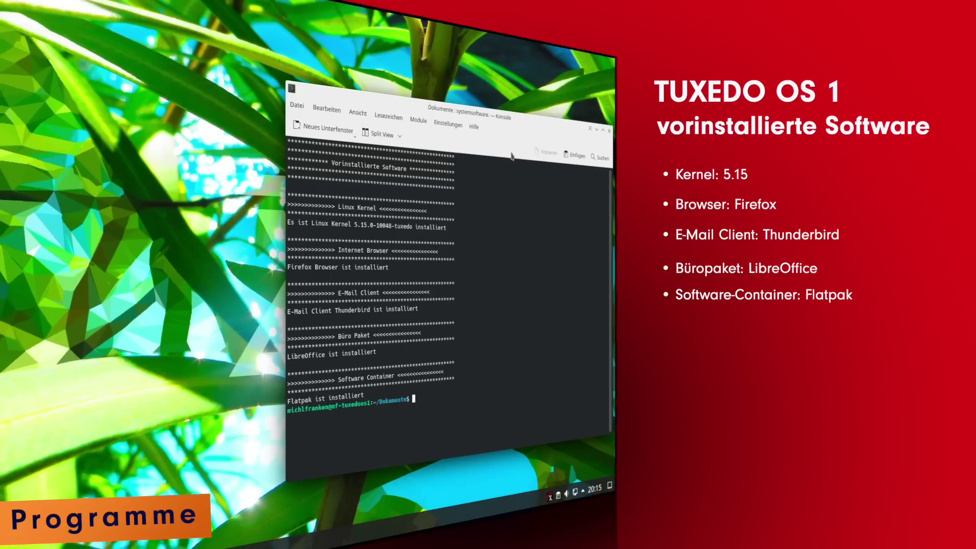
key("super+d")
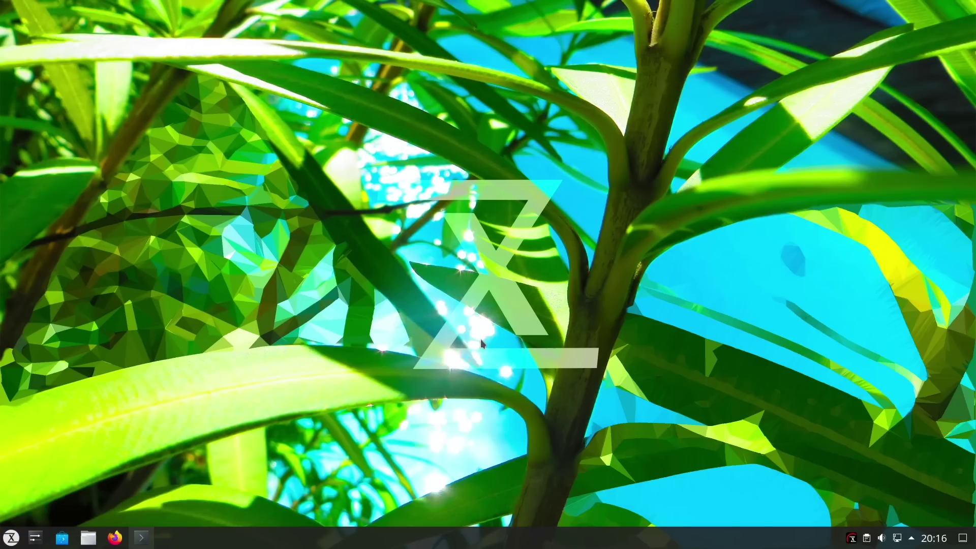
Browse the application launcher's categories from Favoriten through Dienstprogramme, Internet, Spiele and System to TUXEDO to examine the preinstalled programs.
left_click(10, 539)
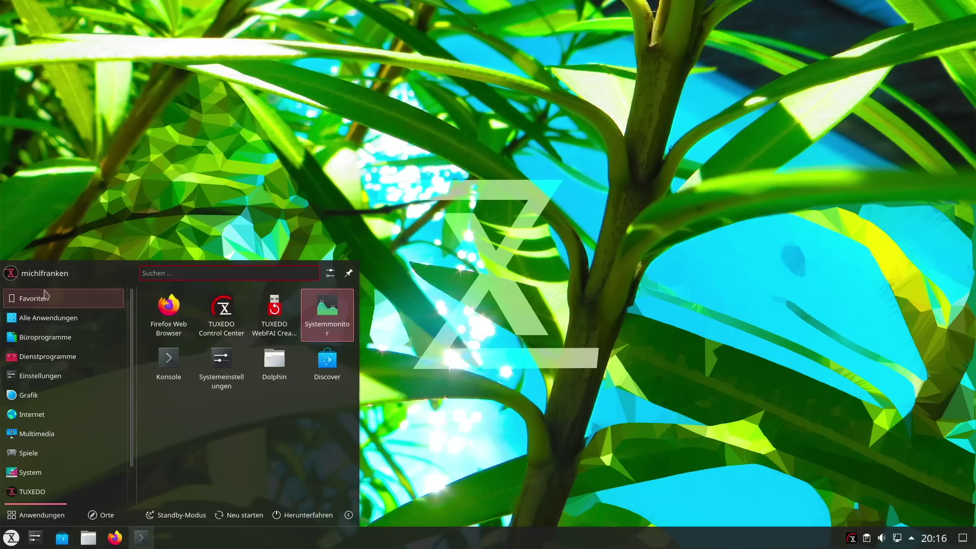
mouse_move(54, 345)
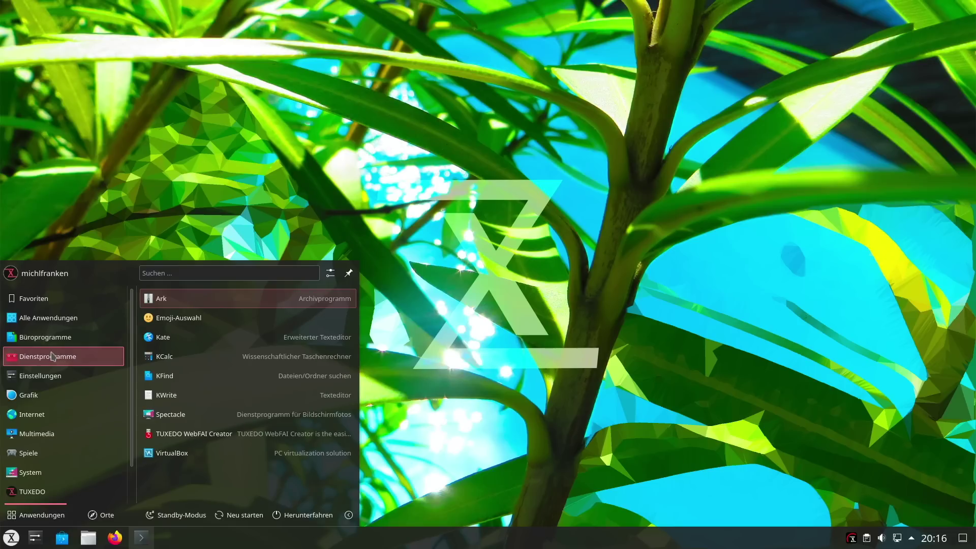
mouse_move(57, 383)
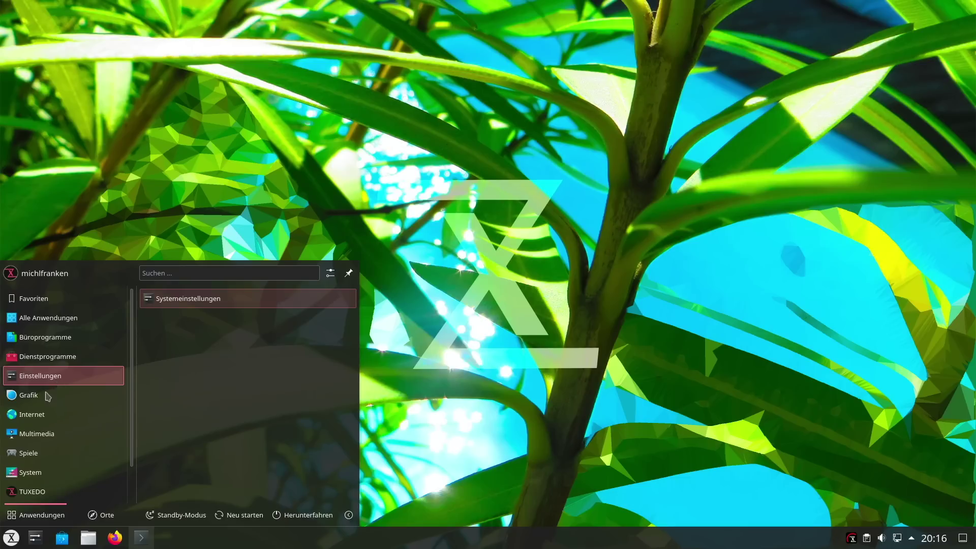
mouse_move(45, 400)
mouse_move(48, 419)
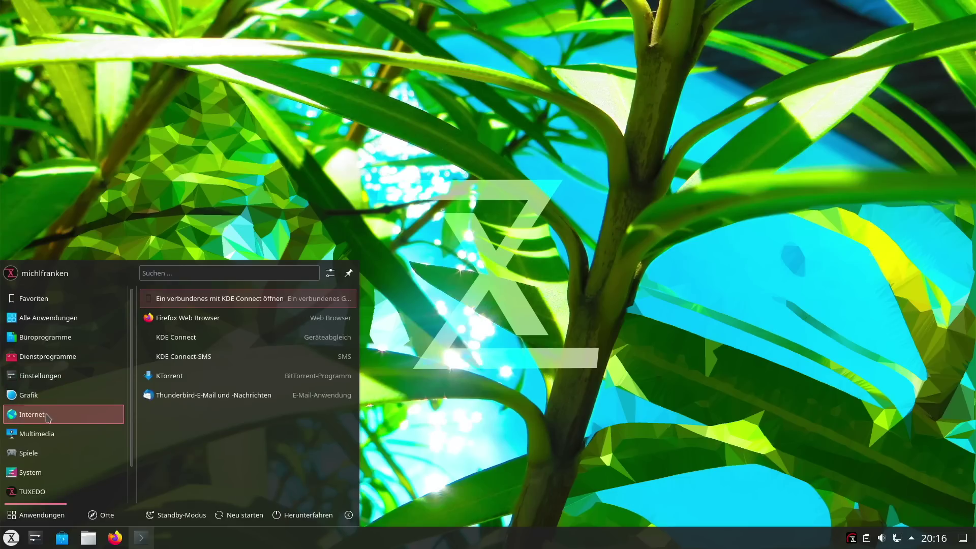
mouse_move(49, 440)
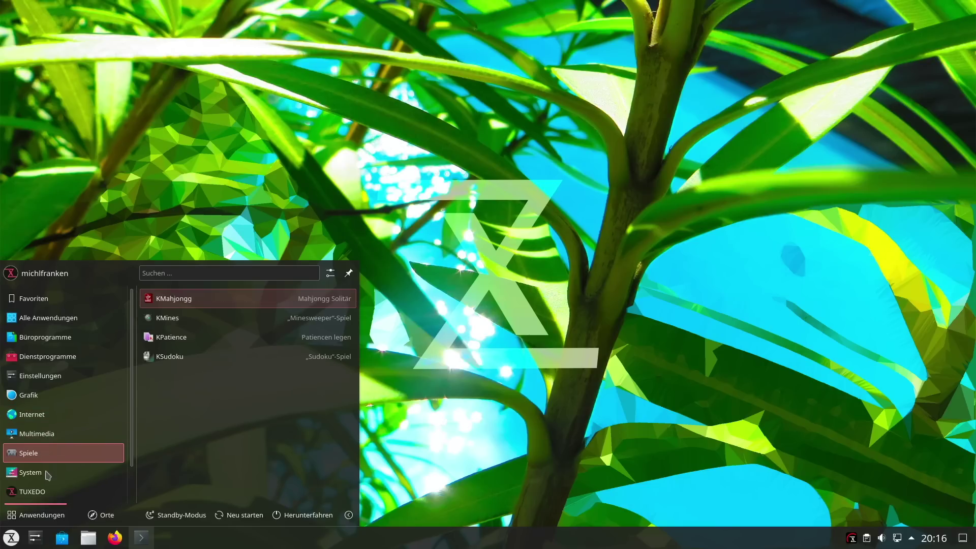
mouse_move(47, 481)
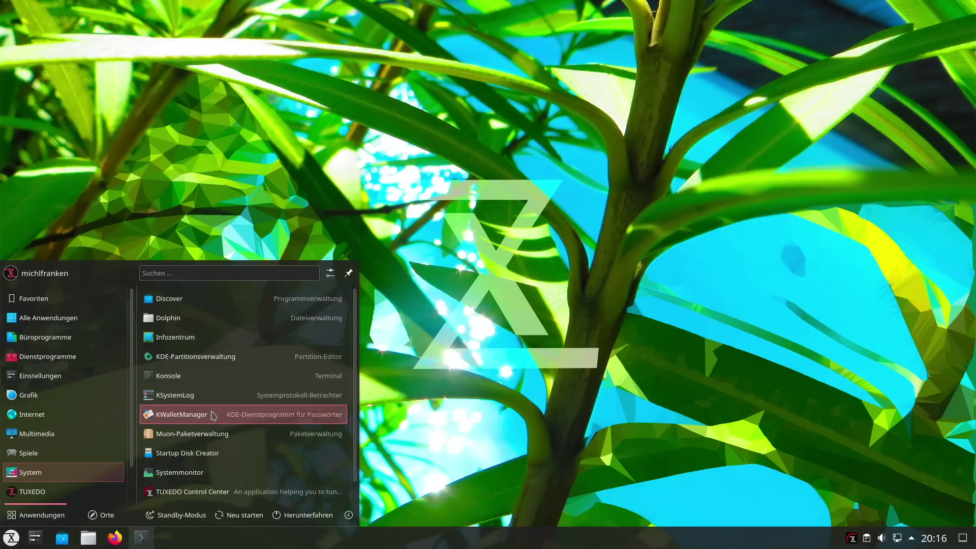
scroll(223, 404, "down", 1)
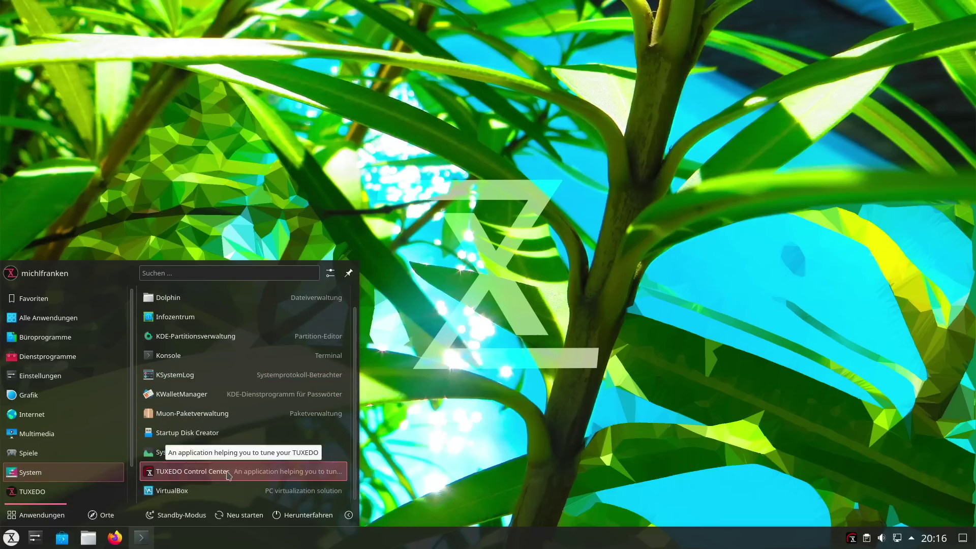
left_click(37, 490)
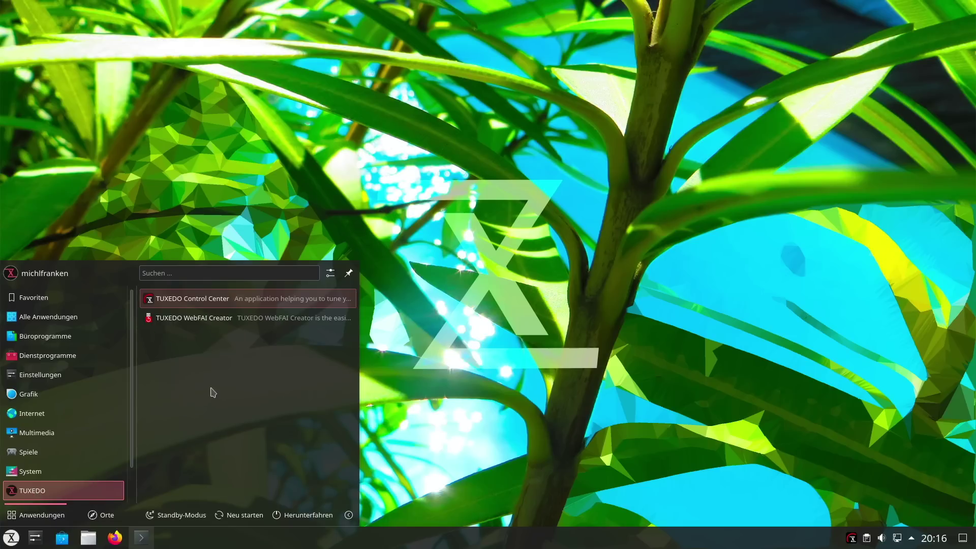
Open TUXEDO Control Center and view its system monitor dashboard and the list of available profiles.
left_click(204, 300)
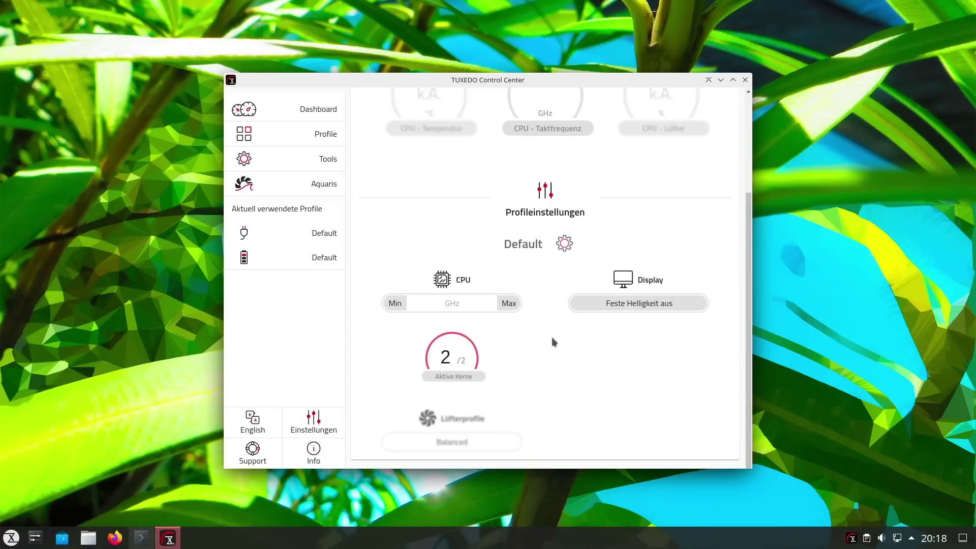
scroll(553, 341, "up", 3)
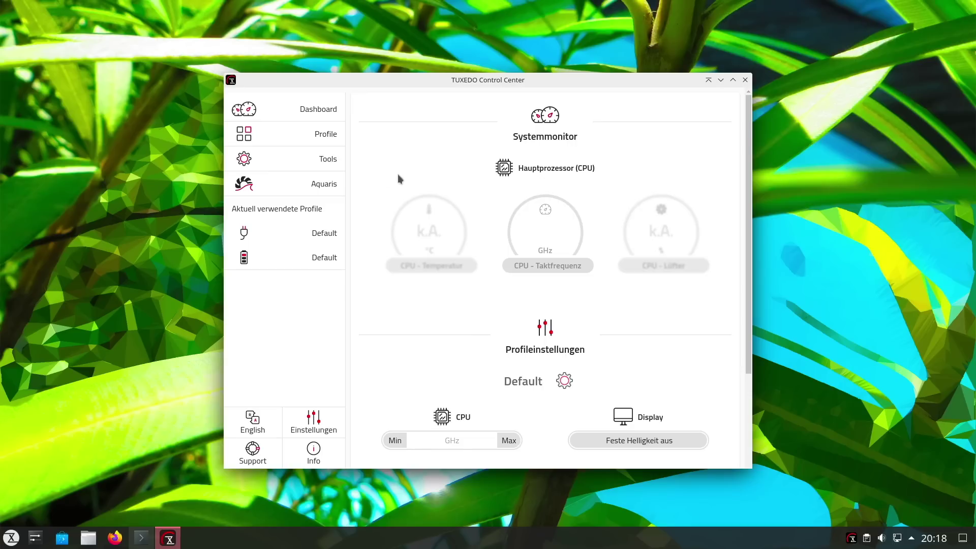
left_click(297, 136)
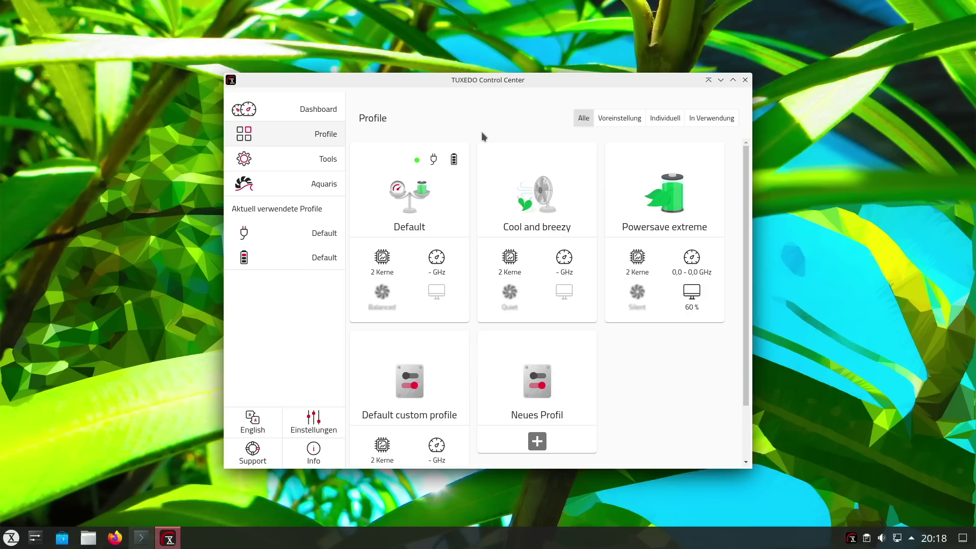
mouse_move(502, 150)
scroll(704, 371, "down", 3)
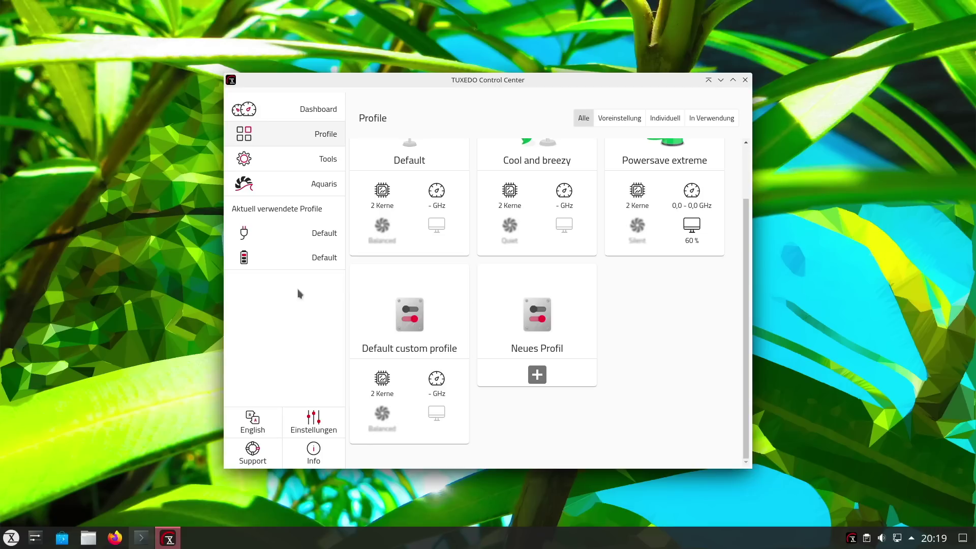
View the Tools page of TUXEDO Control Center, revisit Dashboard and Profile, and open the Aquaris page.
left_click(315, 165)
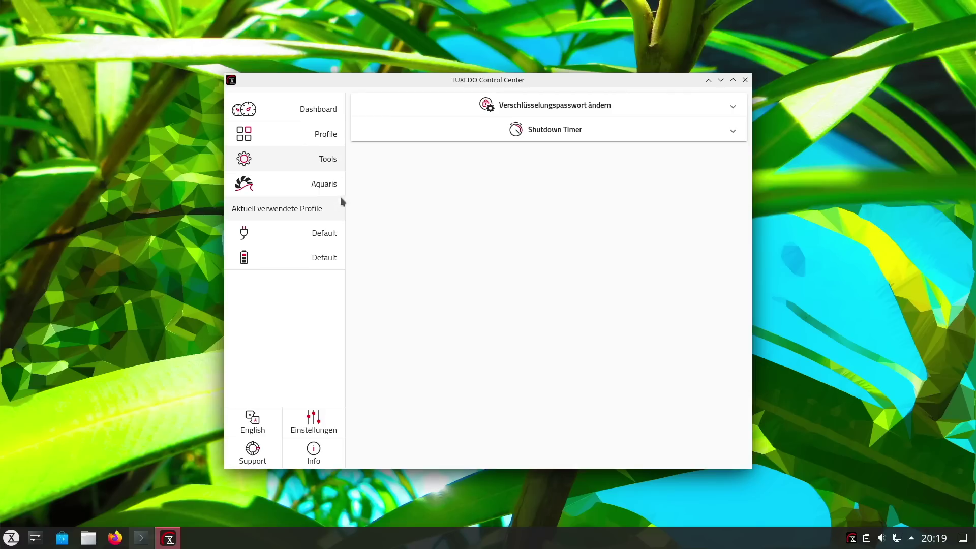
left_click(280, 108)
left_click(294, 135)
left_click(296, 191)
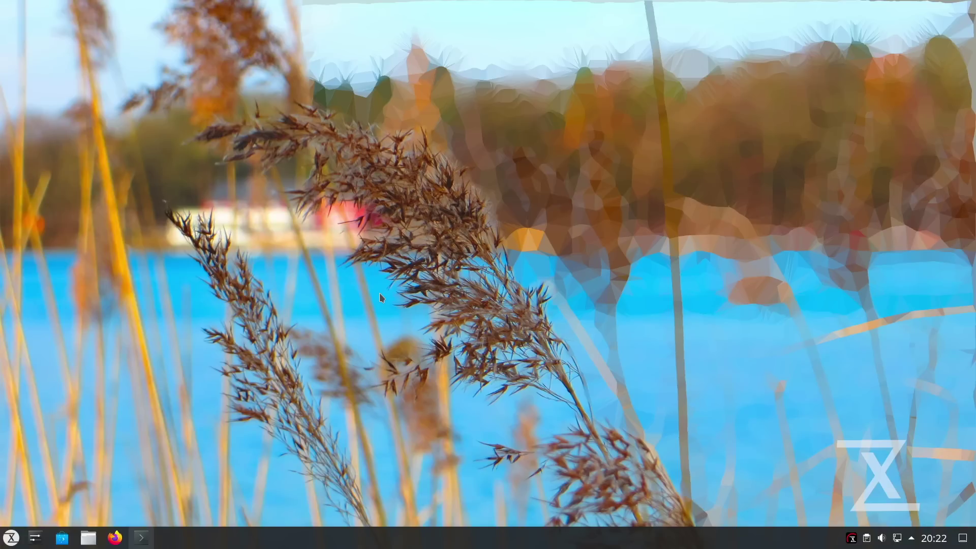
Switch to the TUXEDO OS web page and read the "Sicher? SICHER!" section on privacy and malware protection.
key("ctrl+super+Left")
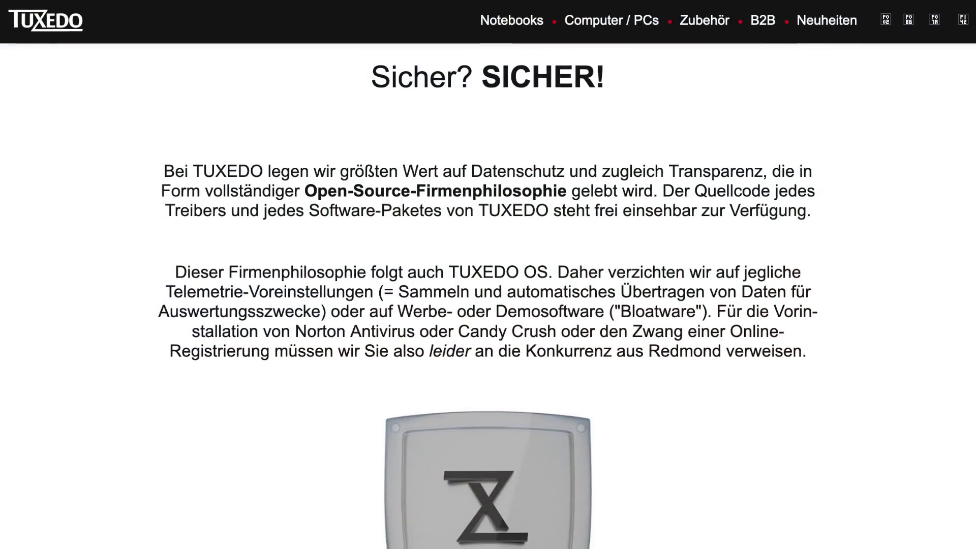
scroll(489, 274, "down", 2)
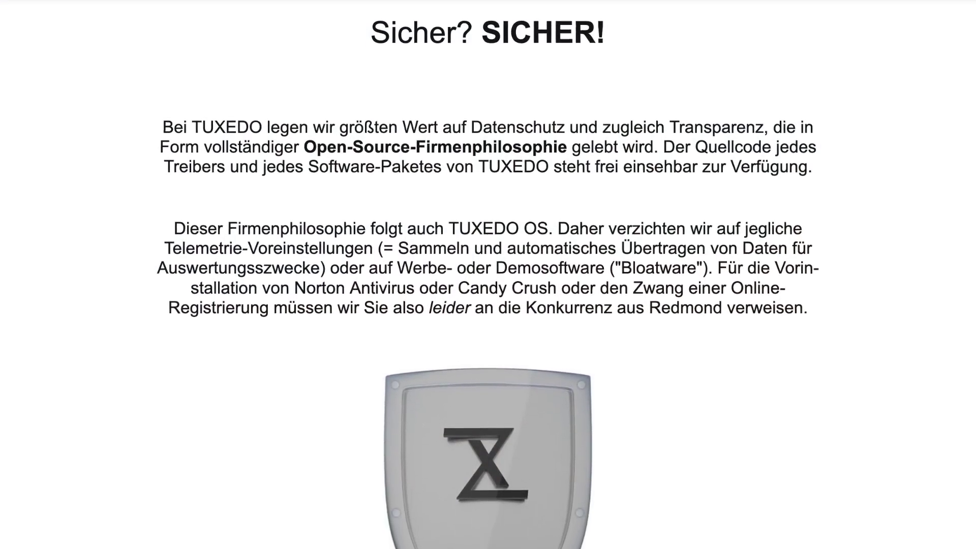
scroll(489, 274, "down", 3)
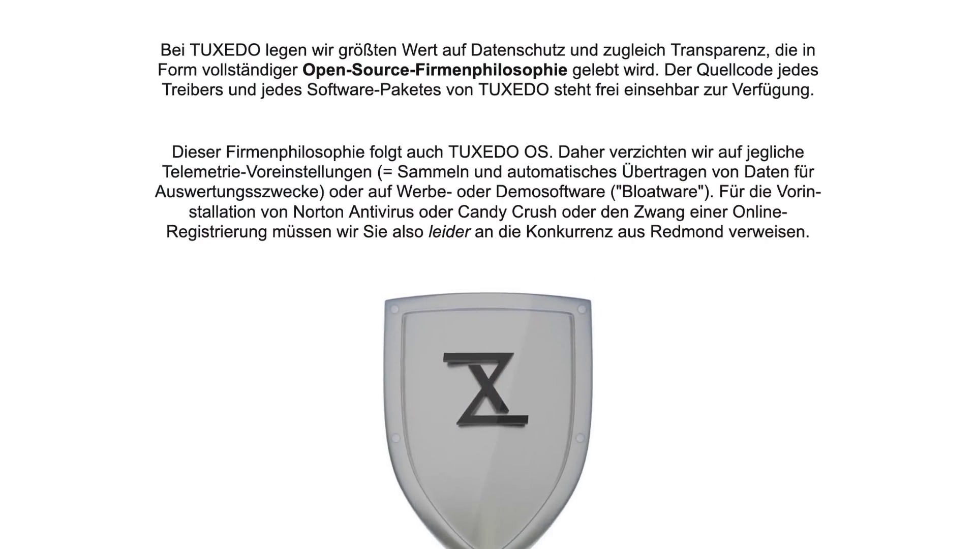
scroll(488, 275, "down", 3)
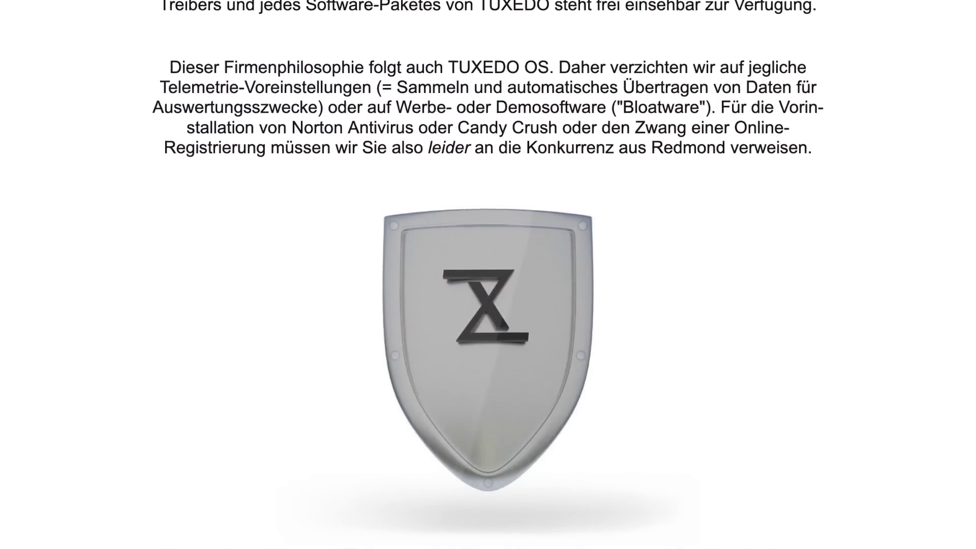
scroll(488, 274, "down", 3)
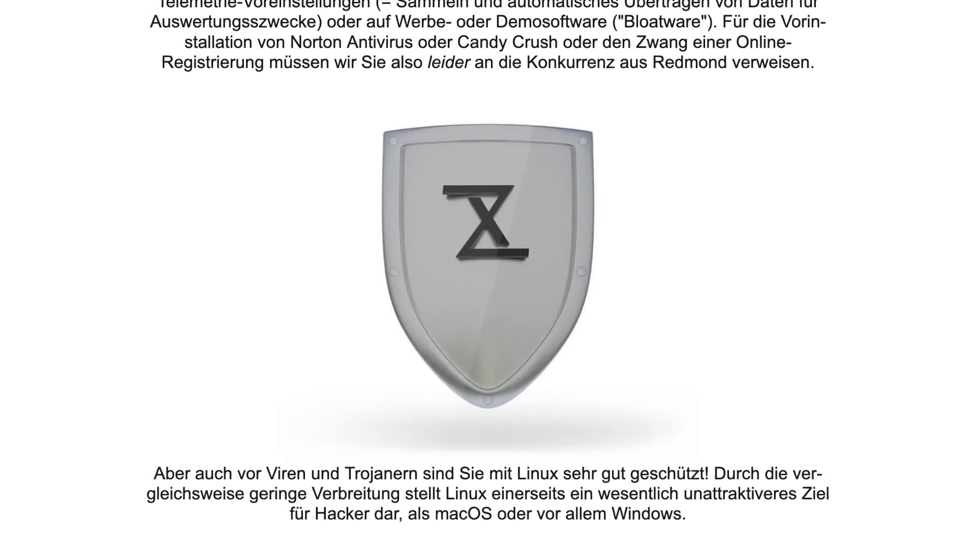
scroll(488, 275, "down", 3)
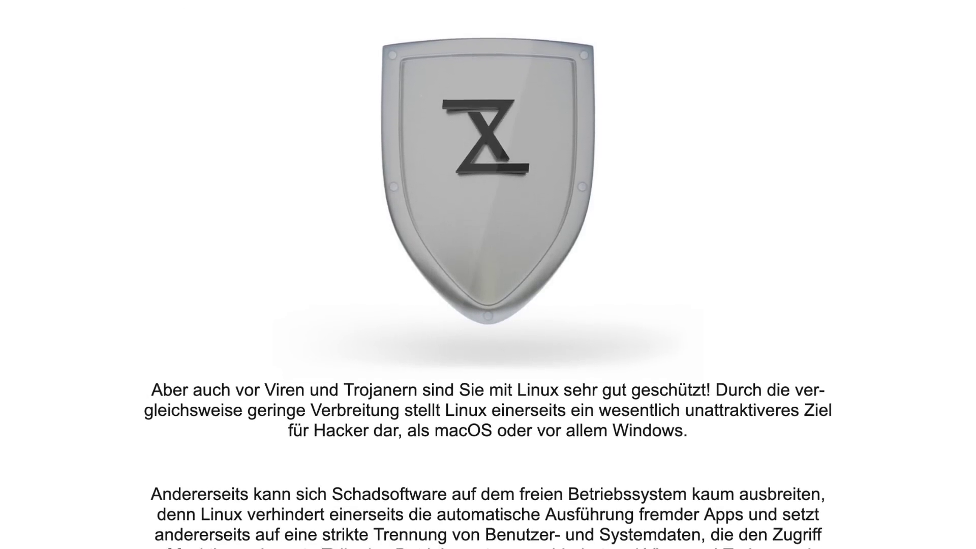
scroll(488, 275, "down", 3)
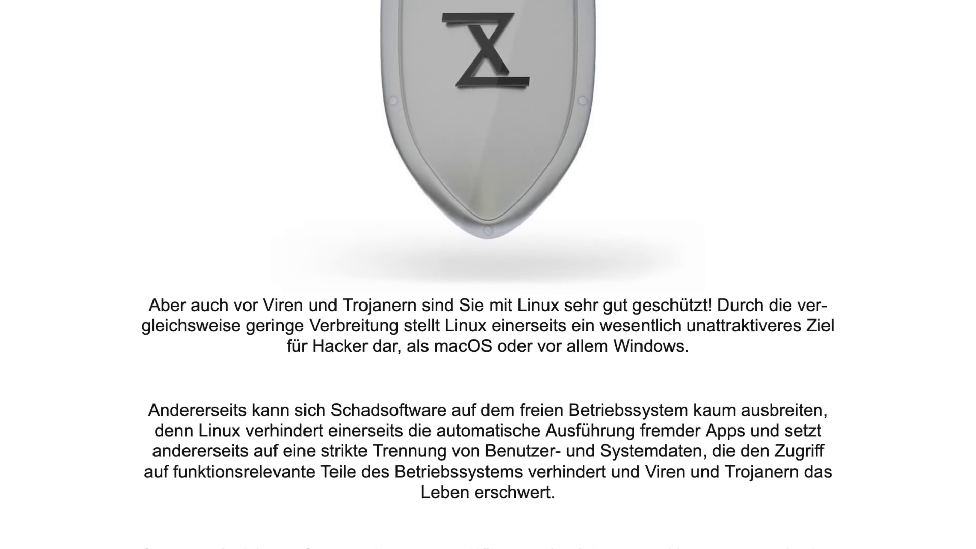
scroll(488, 274, "down", 3)
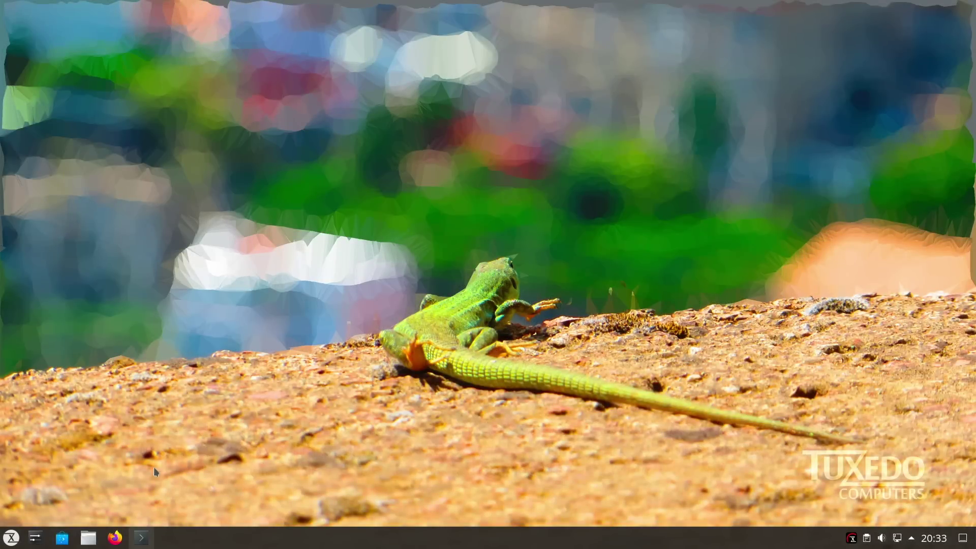
Open LibreOffice Writer from the office programs, view its version information, and close Writer without creating content.
left_click(19, 542)
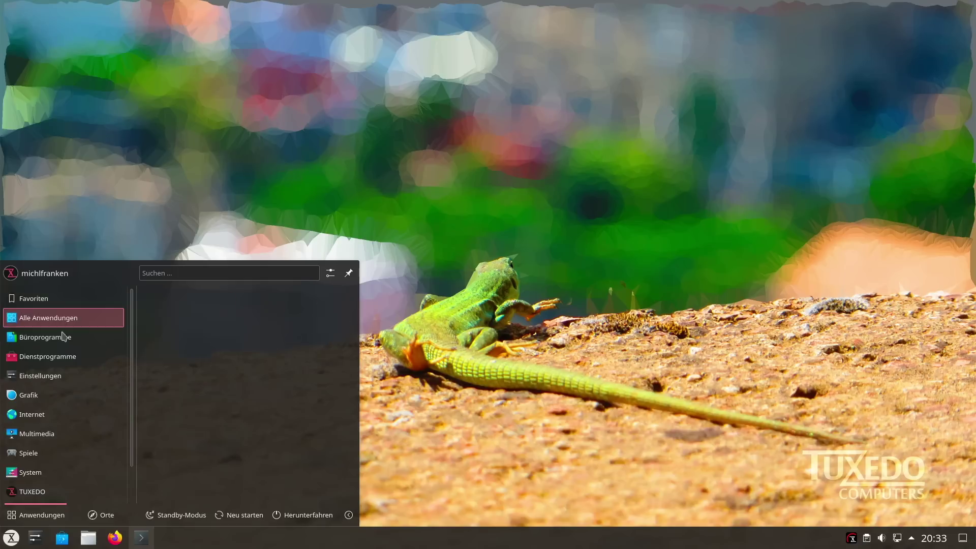
mouse_move(61, 340)
left_click(202, 396)
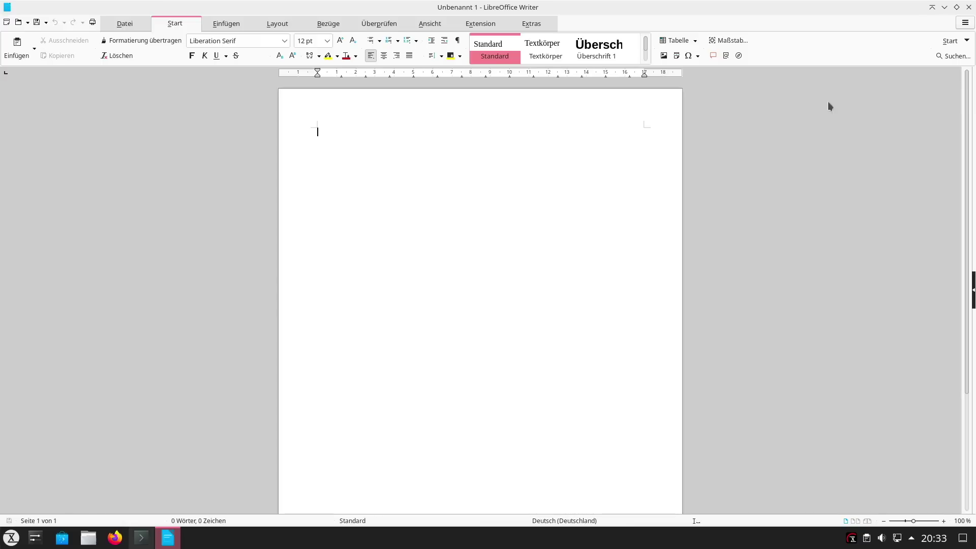
left_click(964, 22)
left_click(867, 156)
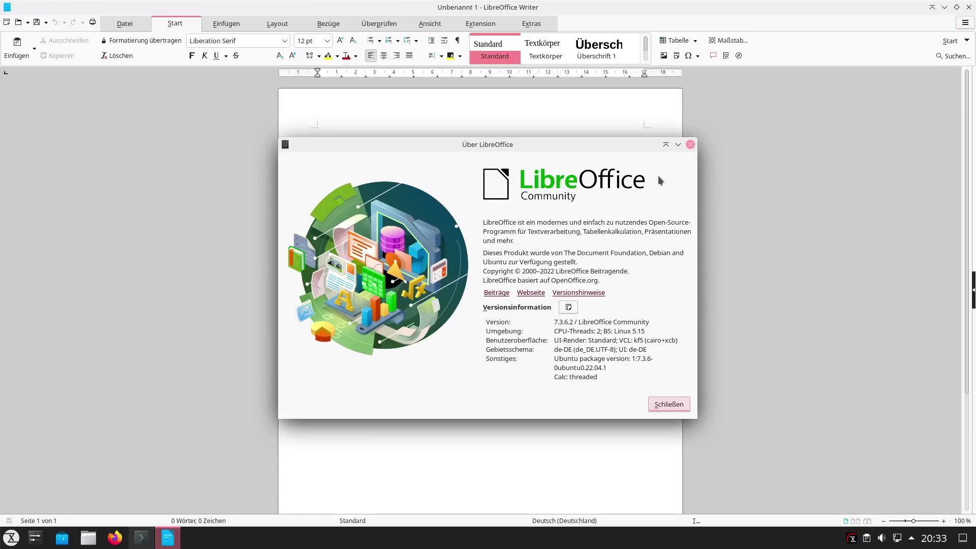
key("Escape")
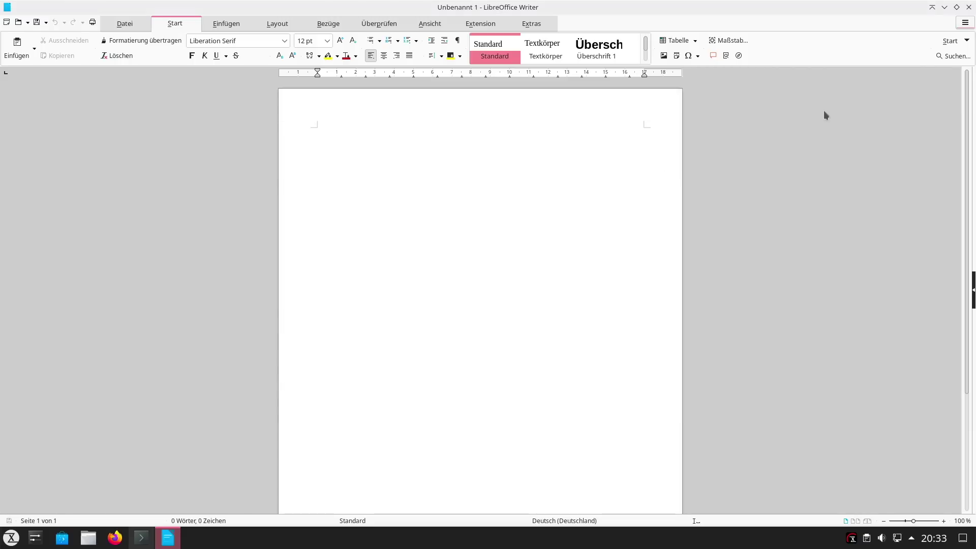
left_click(969, 8)
Open the Dolphin file manager and the Discover software centre, and view Kdenlive's description and reviews.
left_click(87, 539)
left_click(62, 539)
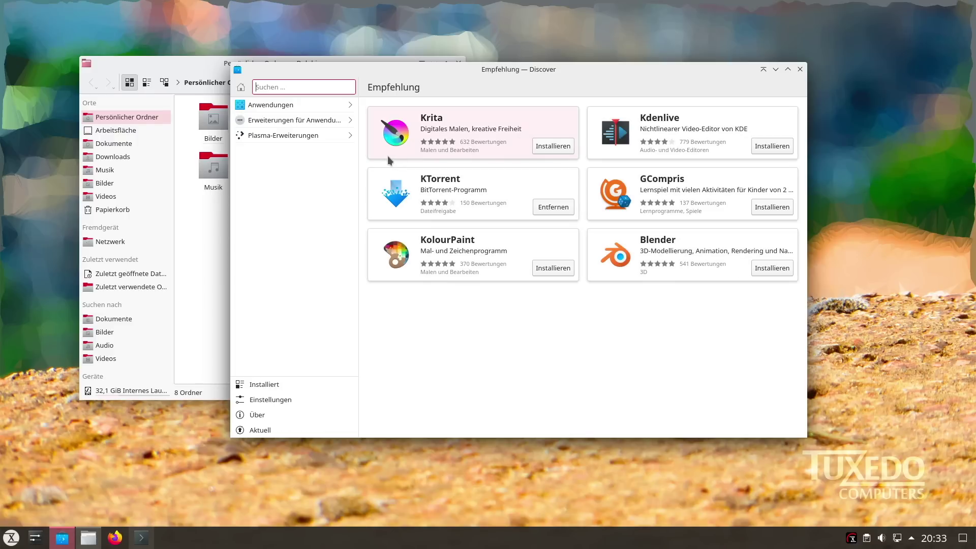
left_click(662, 134)
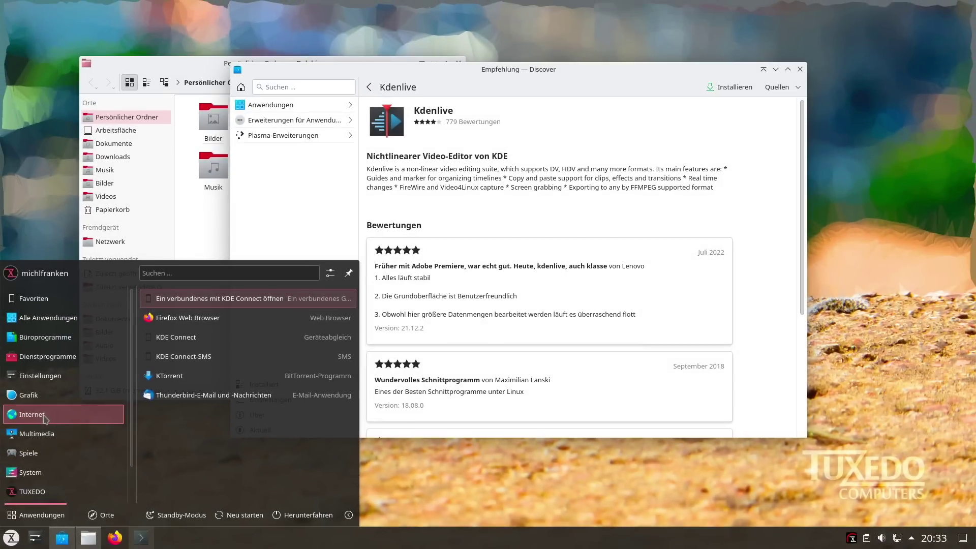
Browse the launcher's Multimedia, Spiele and System categories, and open Infozentrum to view the system details.
mouse_move(45, 439)
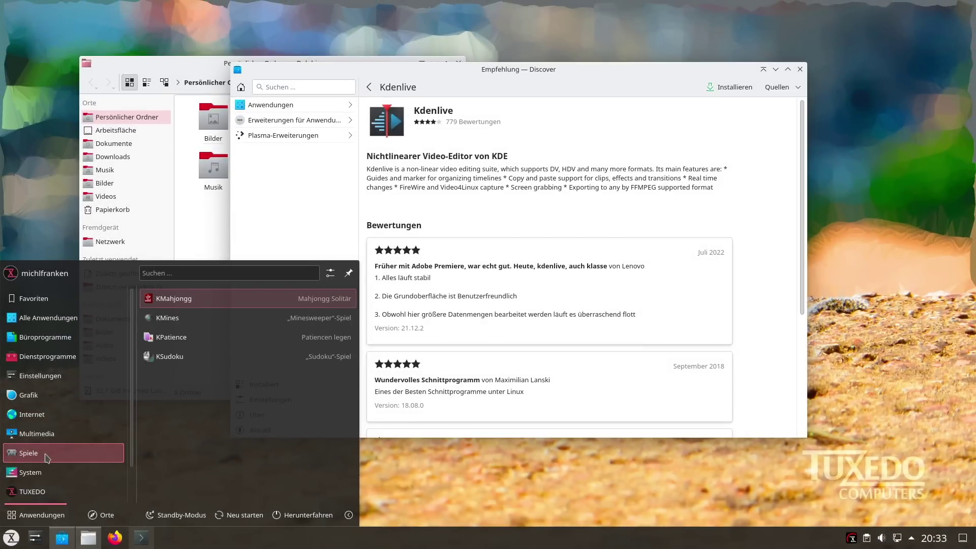
mouse_move(45, 471)
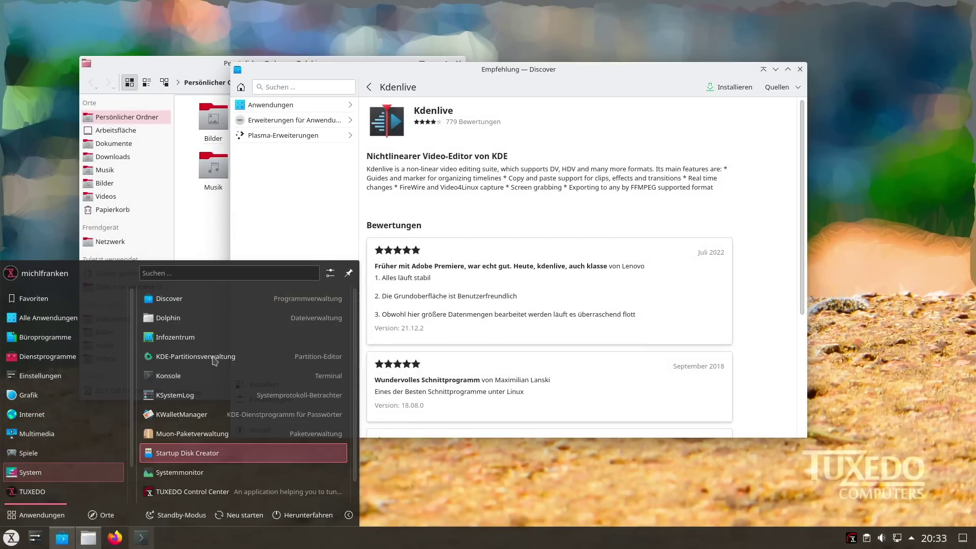
left_click(208, 337)
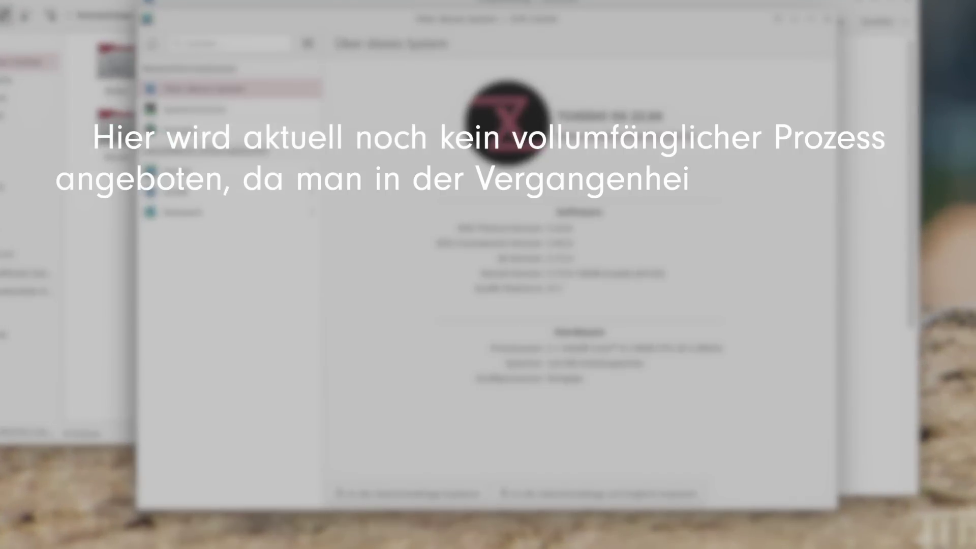
Open Systemmonitor and view its Verlauf and Prozesse pages.
key("super")
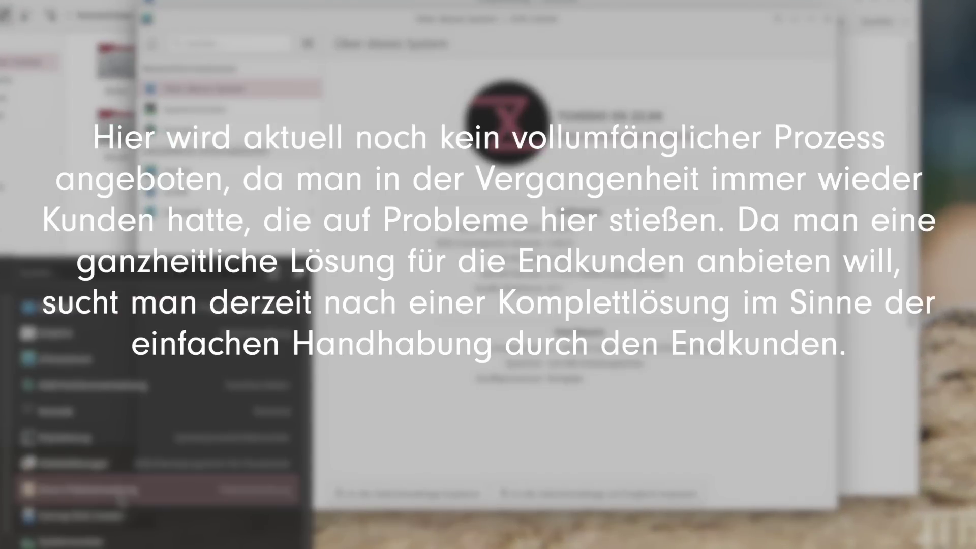
key("Escape")
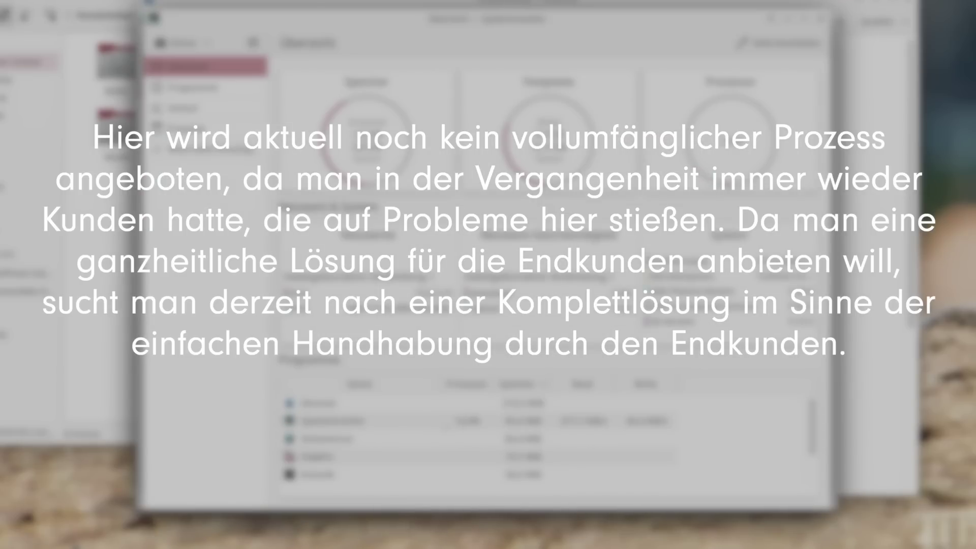
left_click(189, 109)
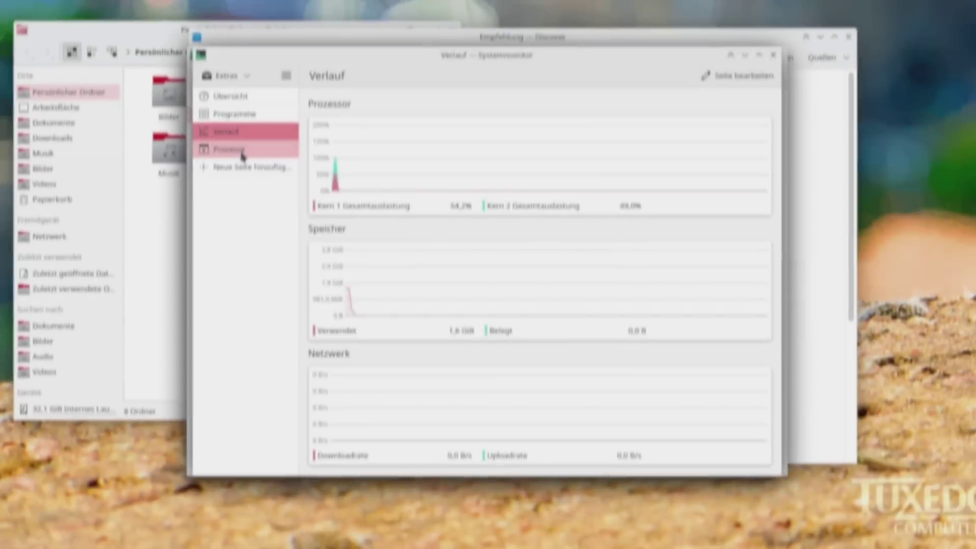
left_click(199, 131)
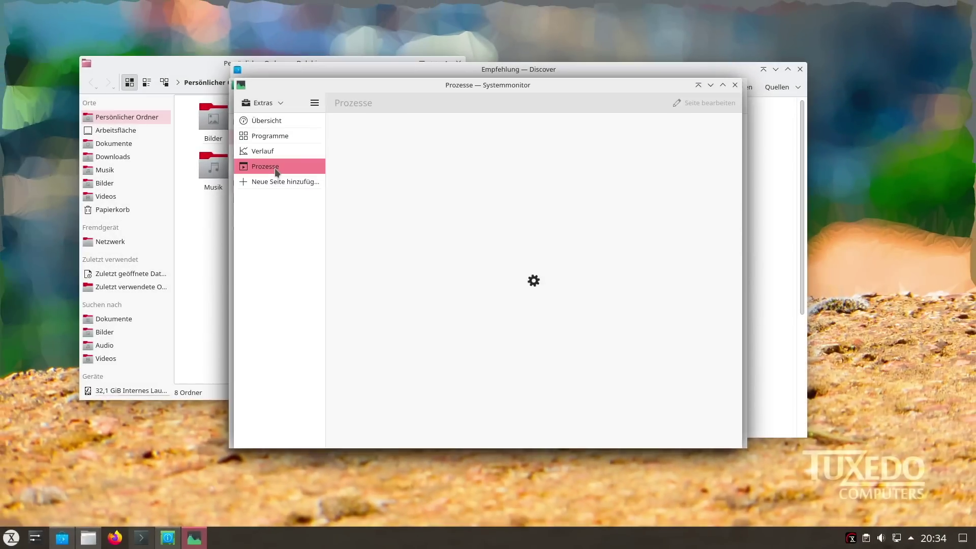
View Systemmonitor's Programme page, and close both Systemmonitor and the Info Center.
left_click(276, 143)
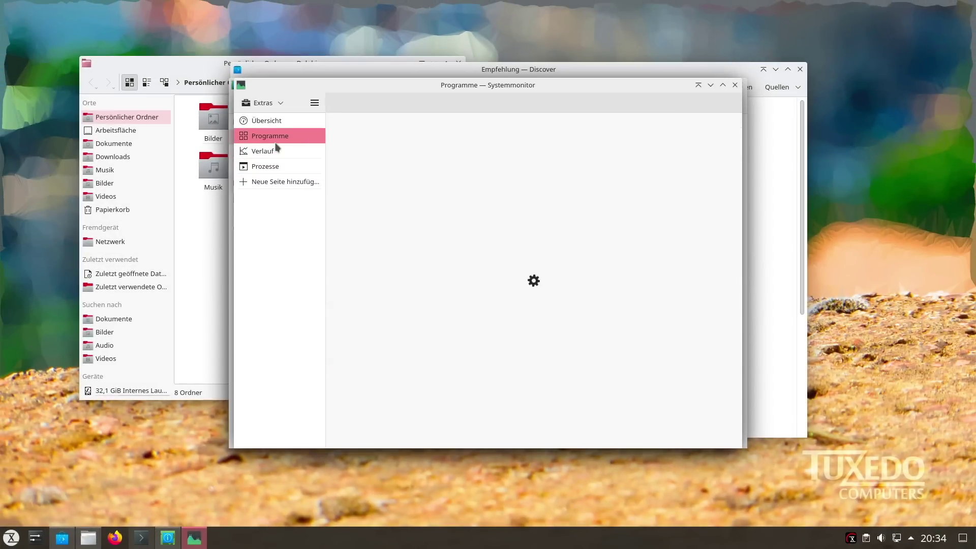
left_click(736, 85)
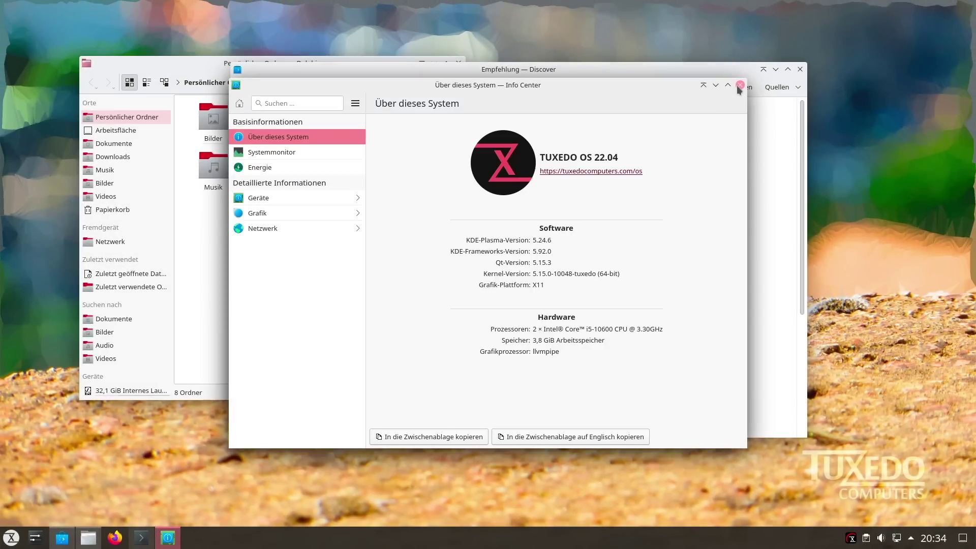
left_click(740, 86)
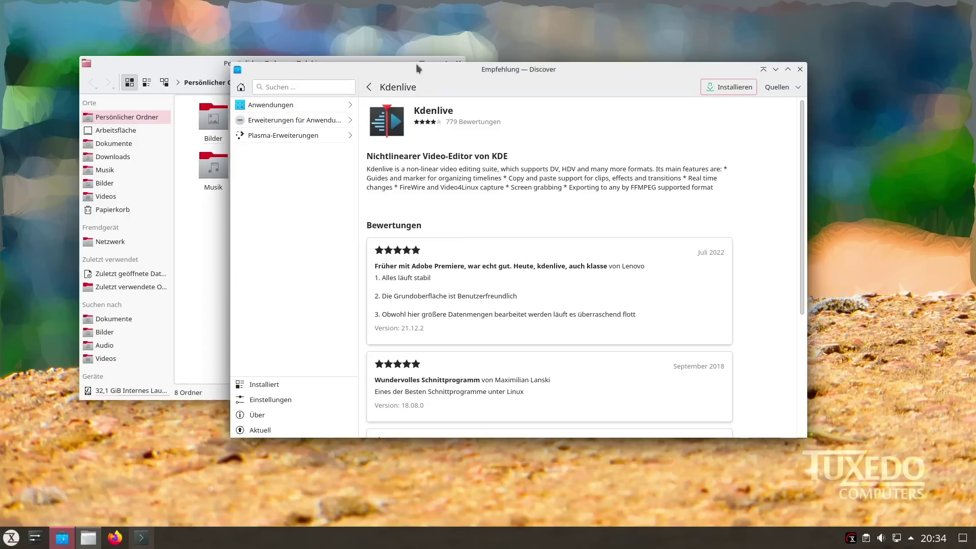
Look at Dolphin's main menu options, change the Persönlicher Ordner view to the detailed list, and close Dolphin.
left_click(172, 66)
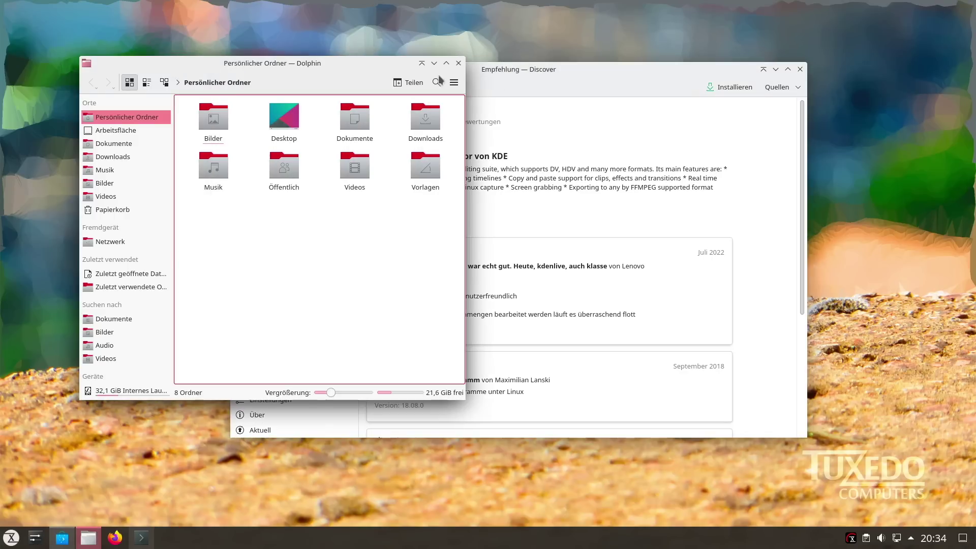
left_click(455, 85)
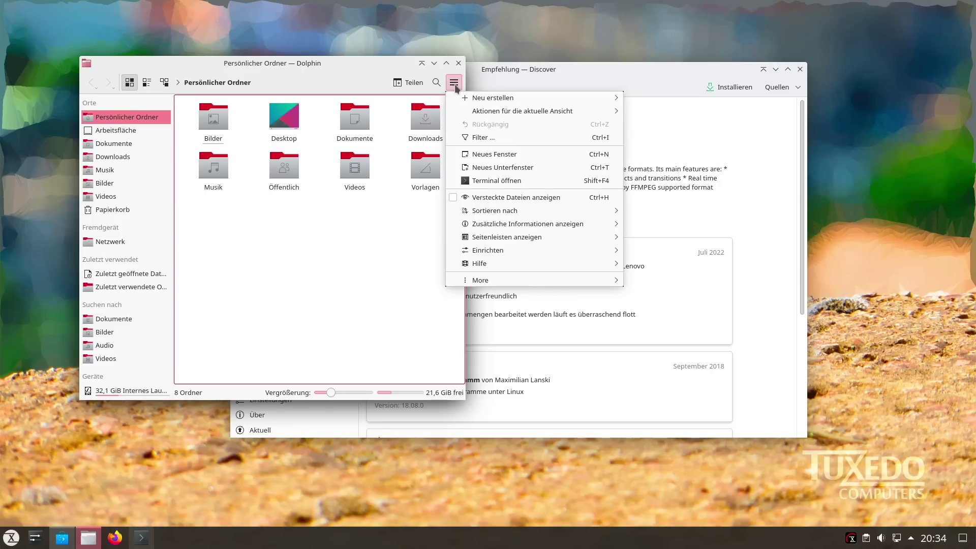
left_click(455, 85)
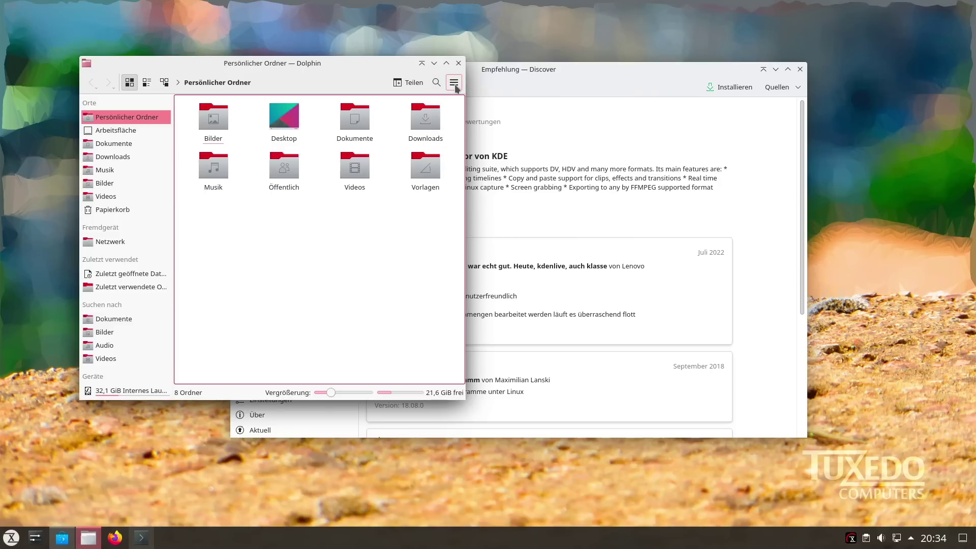
left_click(147, 85)
left_click(170, 84)
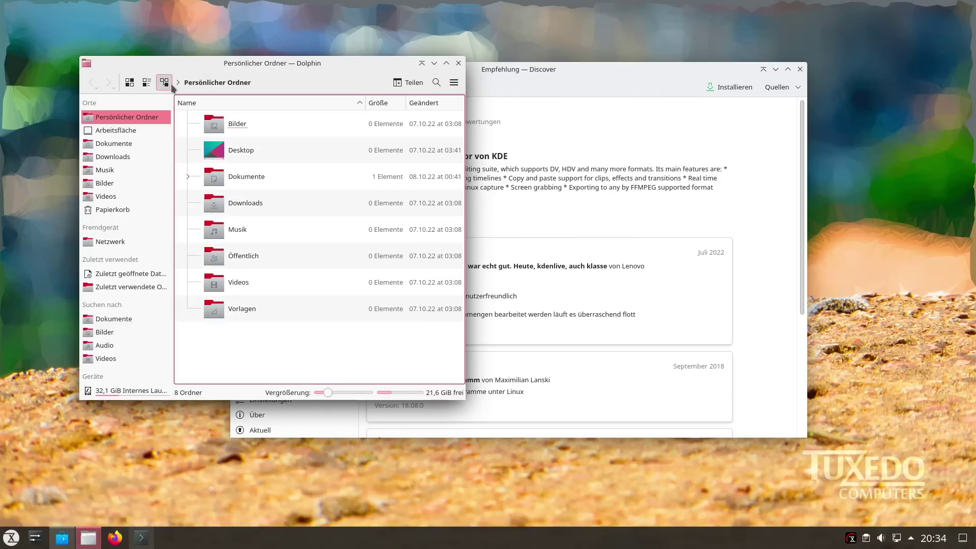
left_click(459, 64)
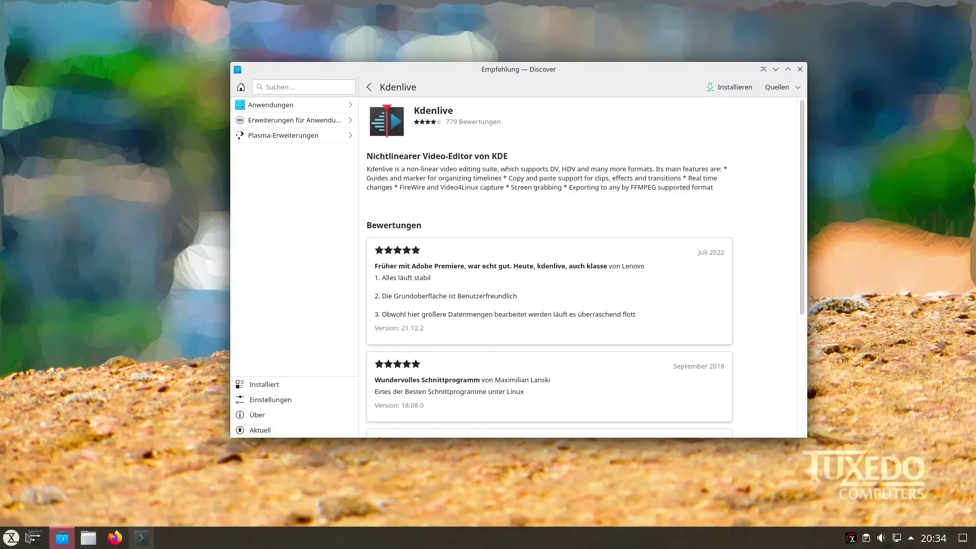
Open Systemeinstellungen and view the Fensterverhalten, Globales Design and Anwendungs-Stil pages.
left_click(34, 538)
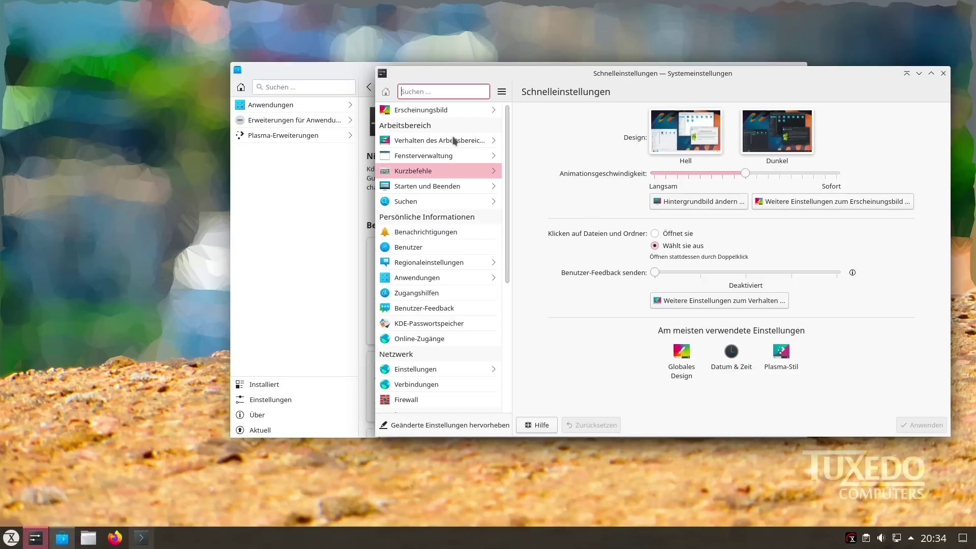
left_click(434, 156)
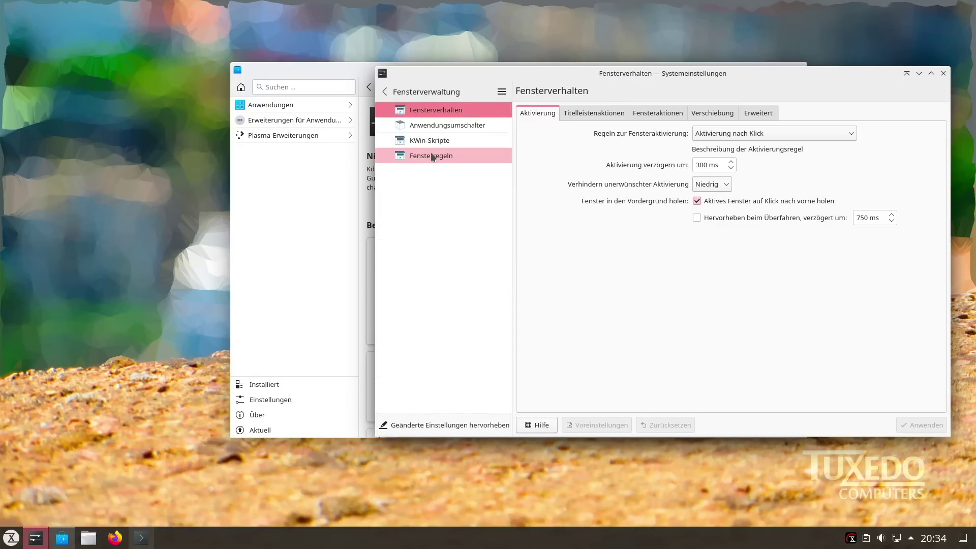
left_click(429, 92)
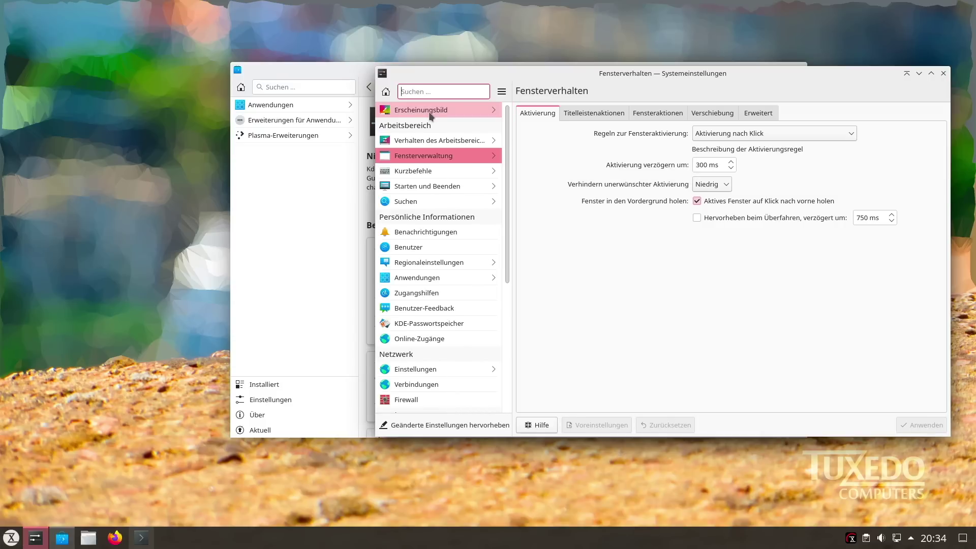
left_click(430, 110)
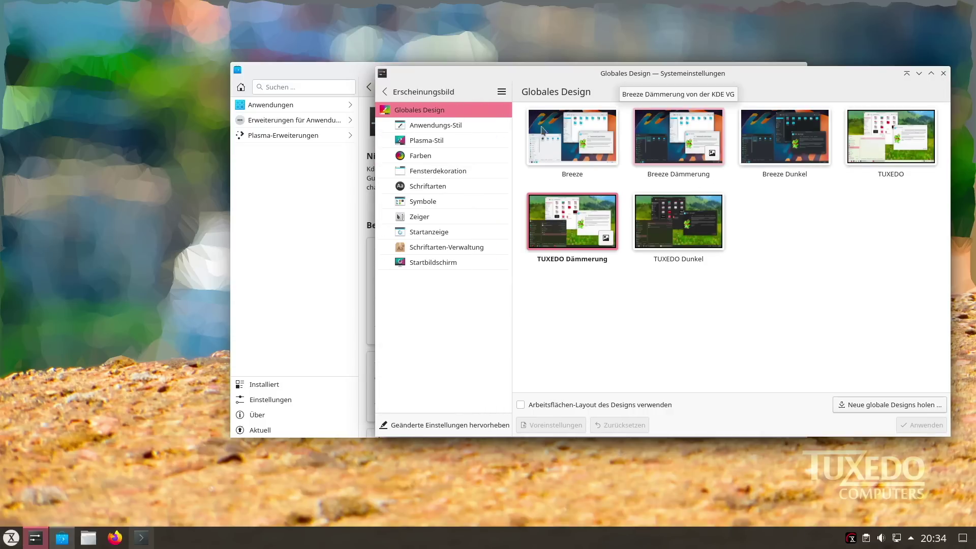
left_click(431, 126)
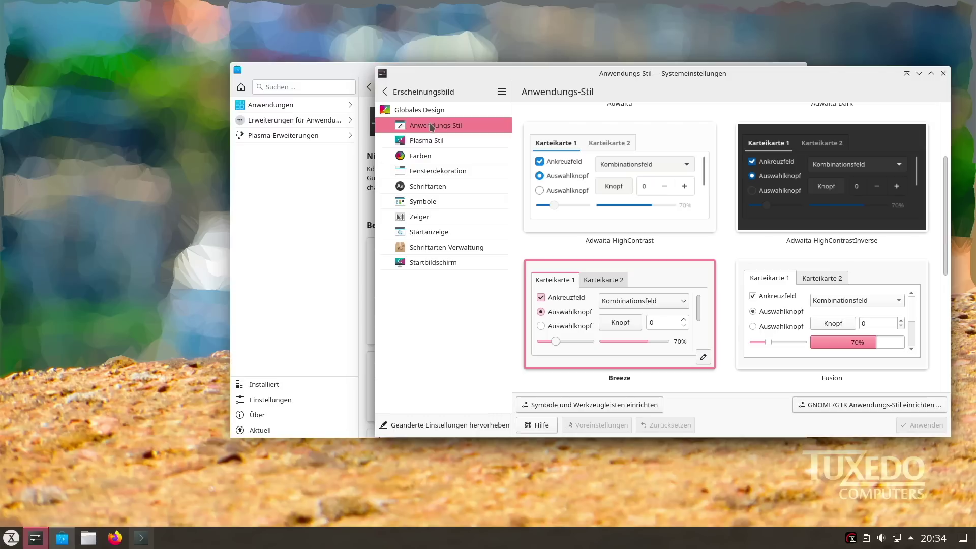
Apply the Breeze global design, with the Discover window moved aside and Dolphin reopened next to the settings.
left_click(433, 111)
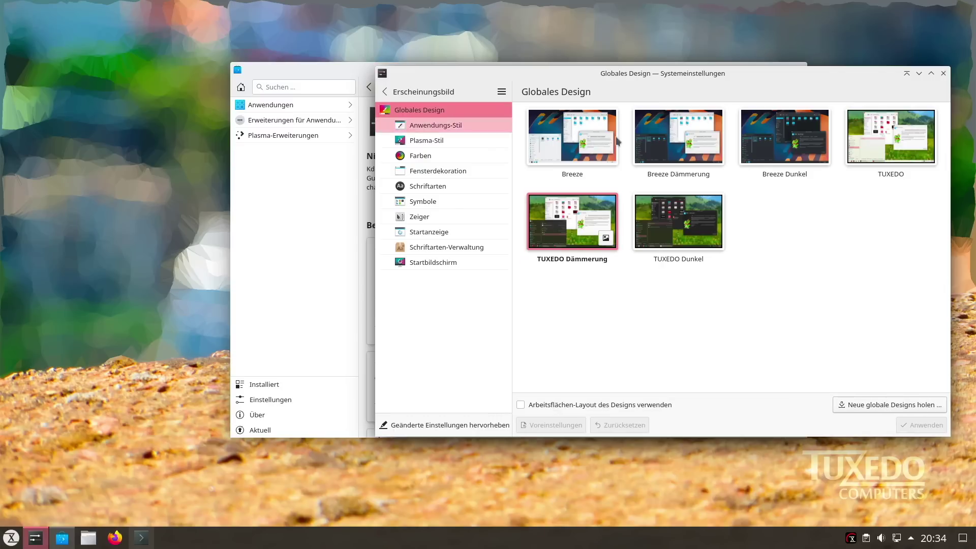
left_click(574, 136)
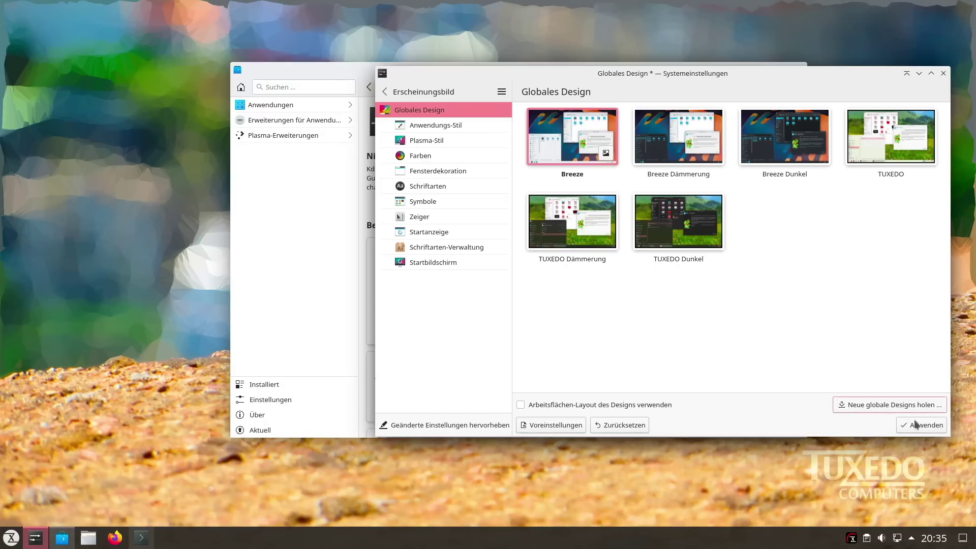
left_click(324, 71)
left_click_drag(345, 72, 47, 420)
left_click_drag(142, 439, 223, 16)
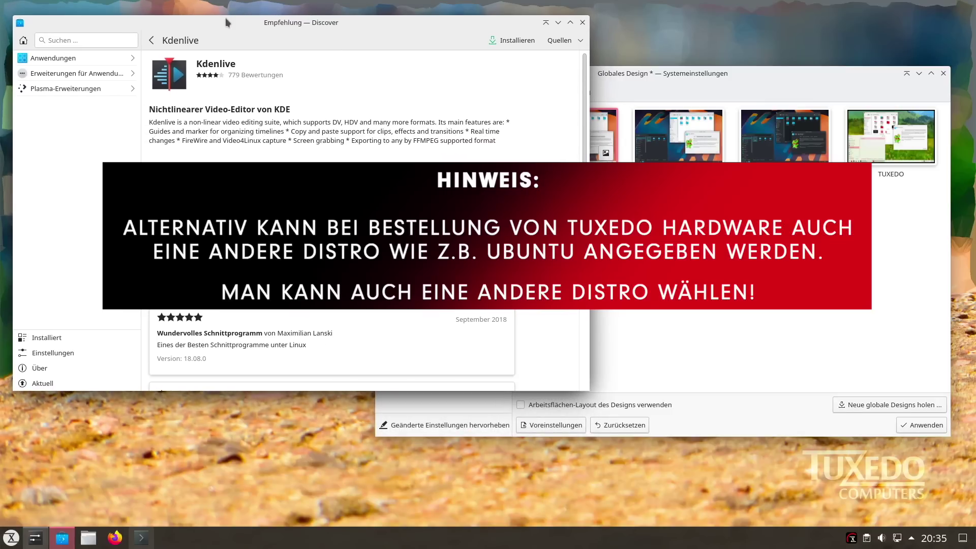
left_click(87, 538)
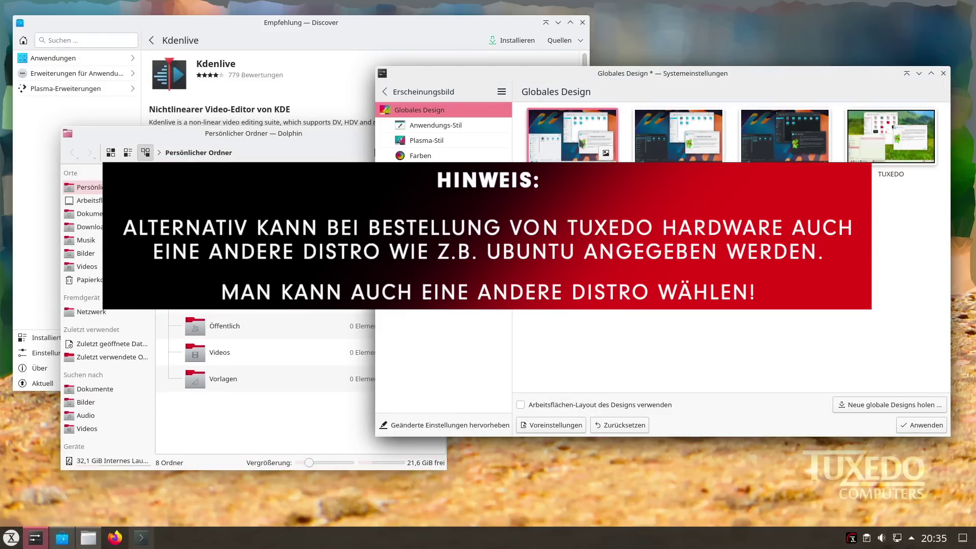
left_click(923, 427)
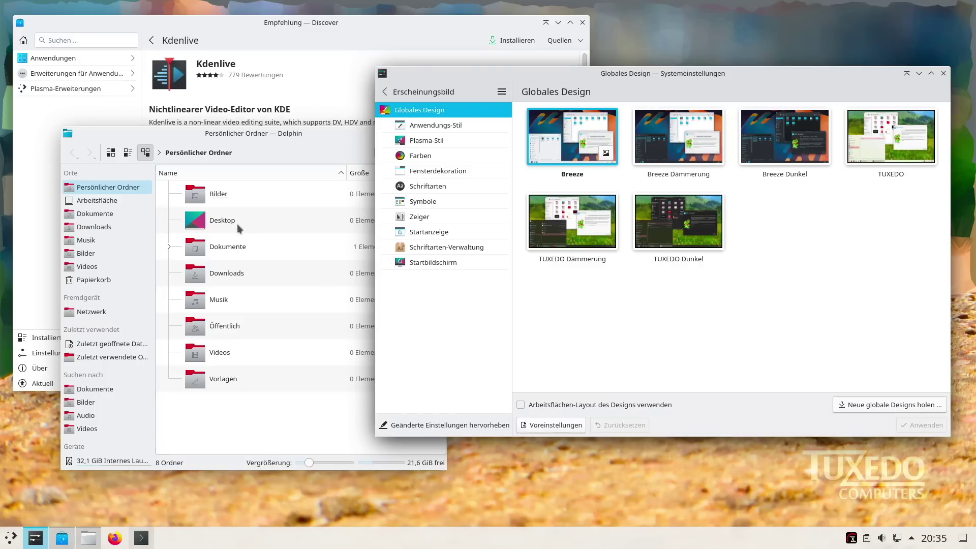
Apply the Breeze Dämmerung global design, followed by Breeze Dunkel, to compare their looks.
left_click(686, 151)
left_click(922, 422)
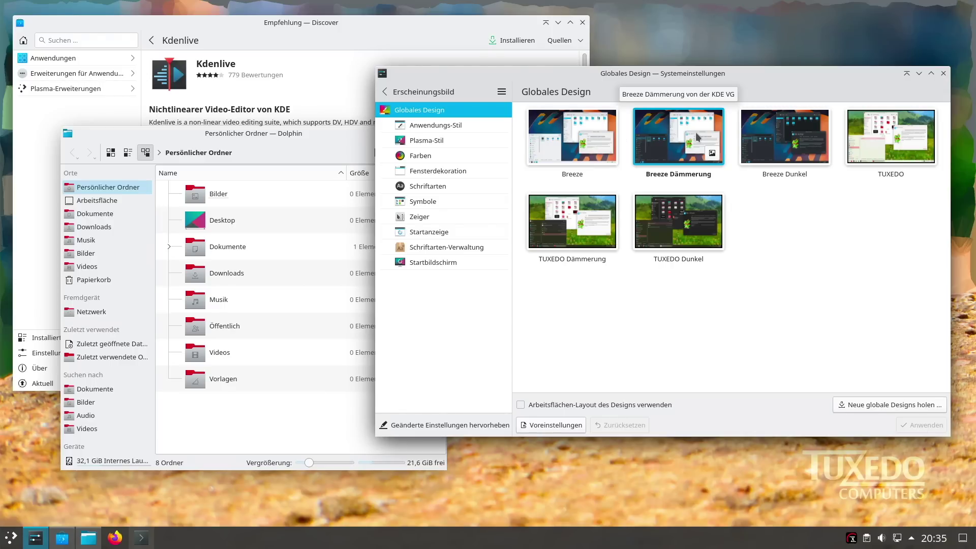
left_click(802, 141)
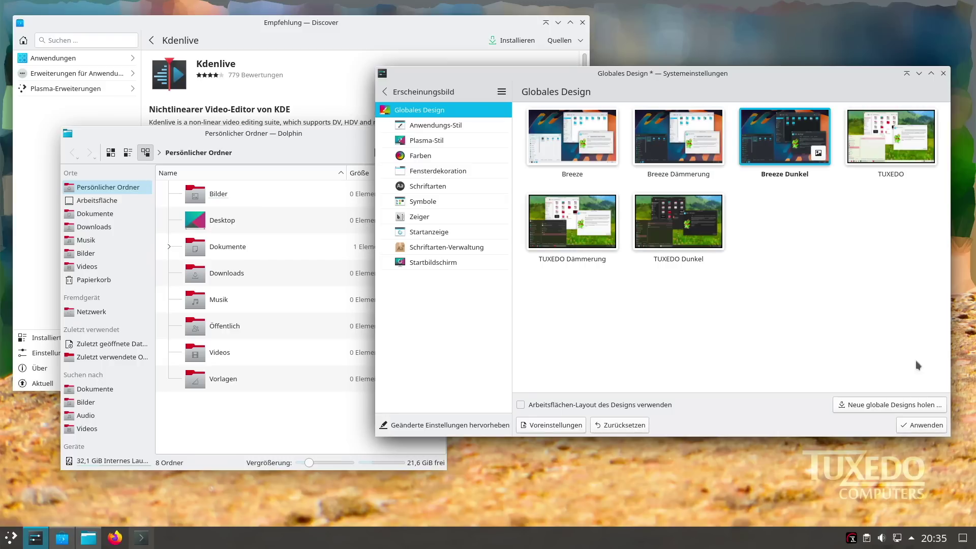
left_click(922, 425)
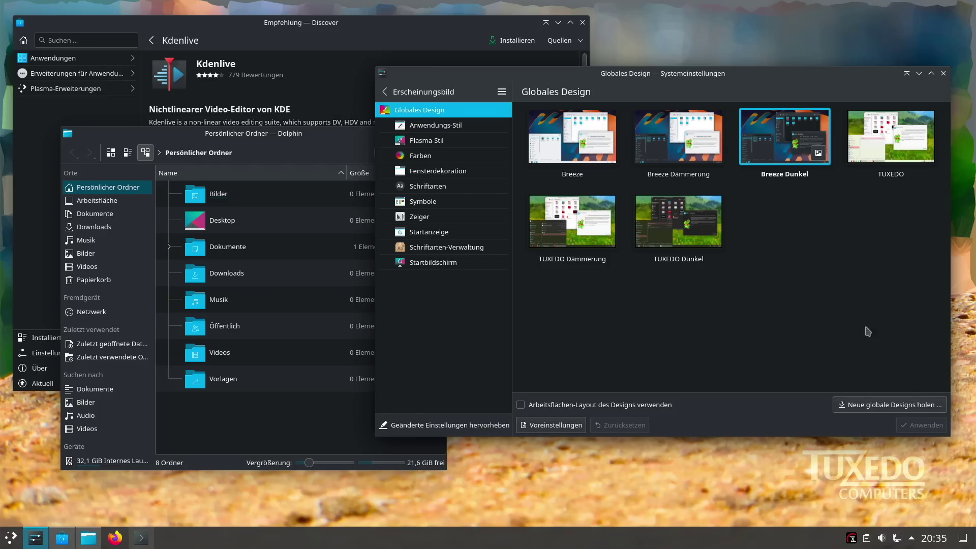
Apply the TUXEDO global design, followed by TUXEDO Dämmerung, to compare their looks.
left_click(875, 140)
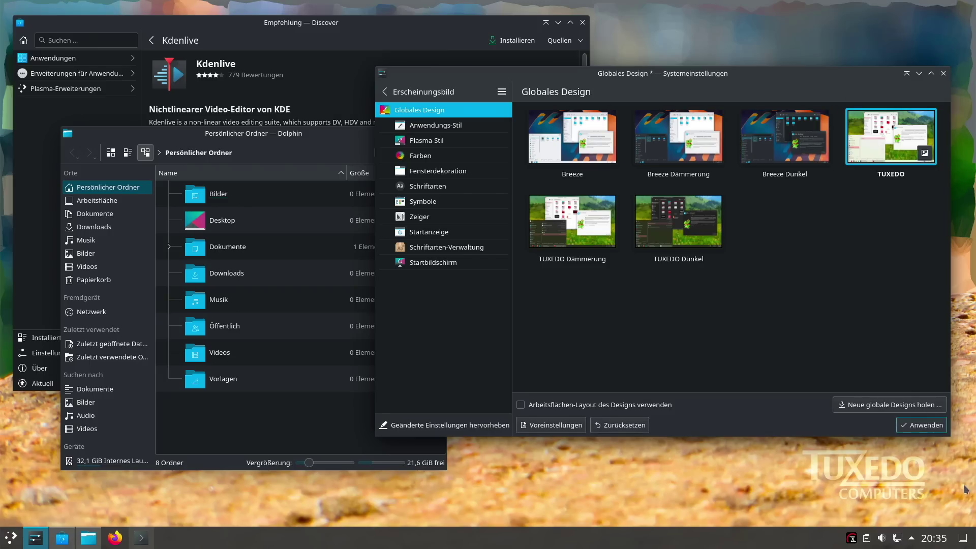
left_click(922, 427)
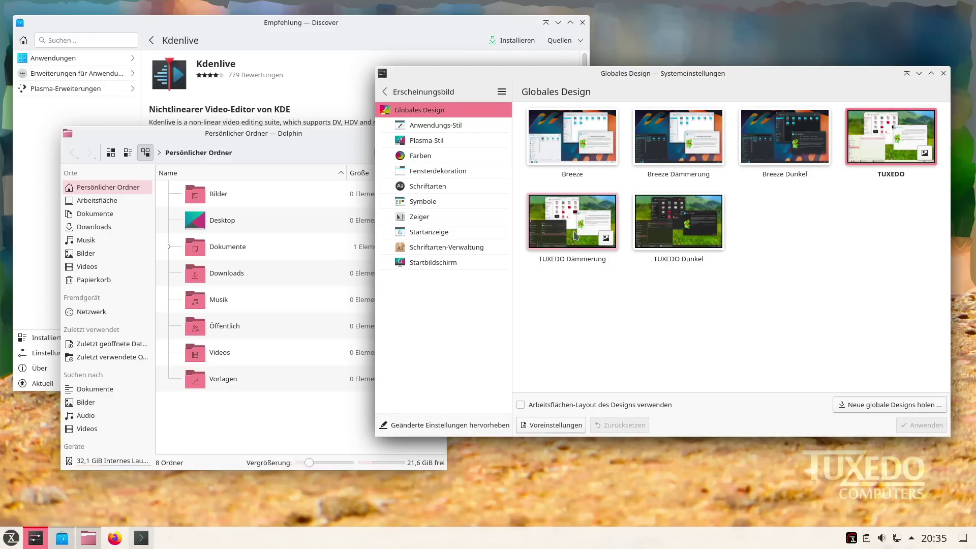
left_click(575, 235)
left_click(920, 425)
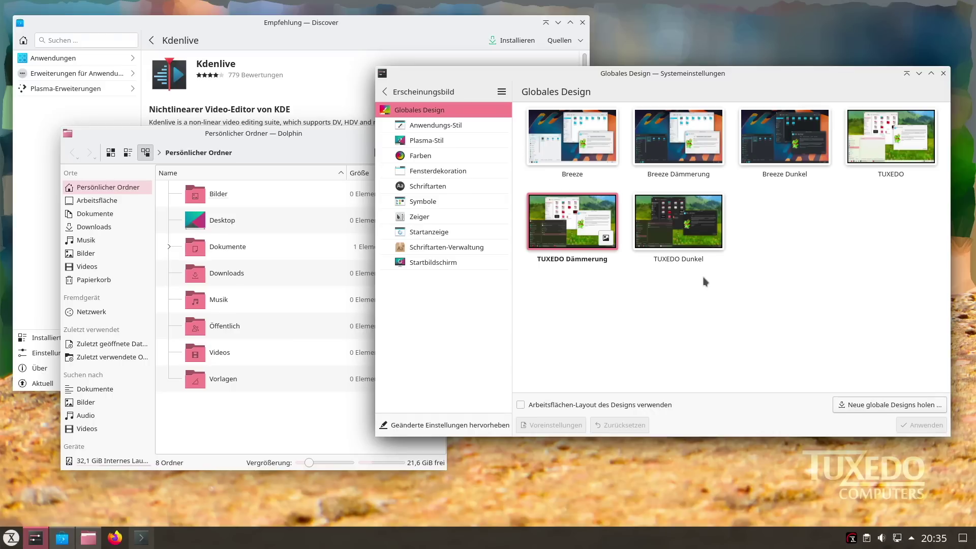
Reapply the TUXEDO global design and view the light application launcher with its Dienstprogramme category.
left_click(889, 138)
left_click(922, 426)
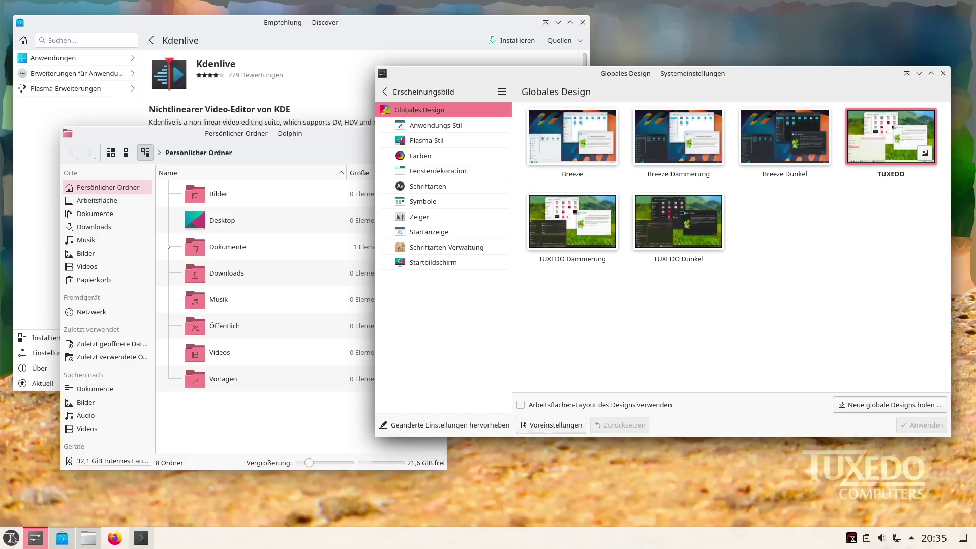
left_click(11, 538)
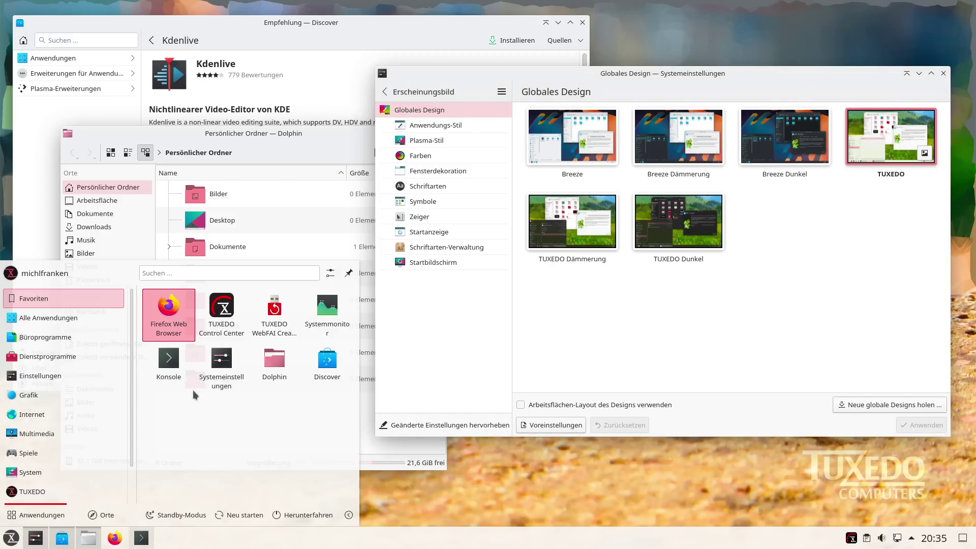
mouse_move(61, 356)
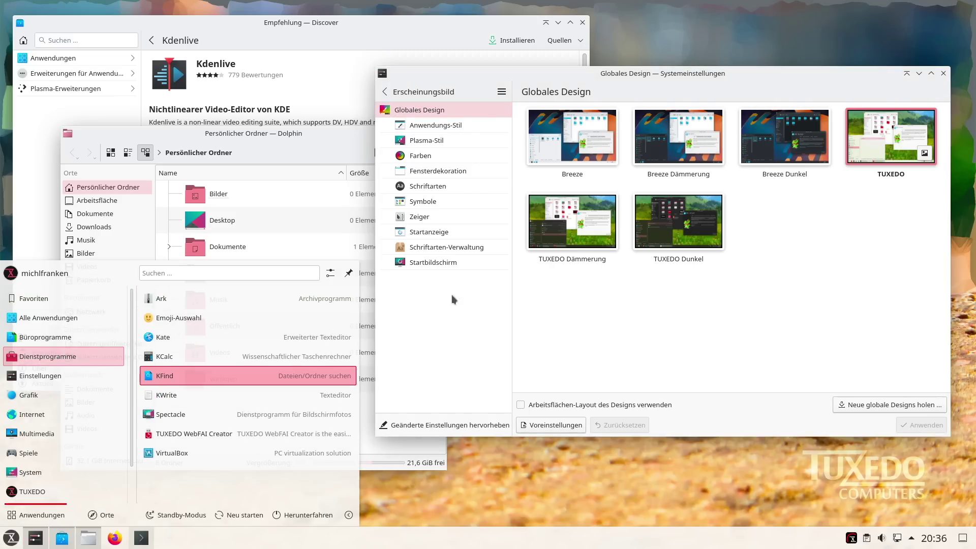
Apply the TUXEDO Dämmerung global design, and open and close the application launcher to view its styling.
left_click(576, 228)
left_click(576, 228)
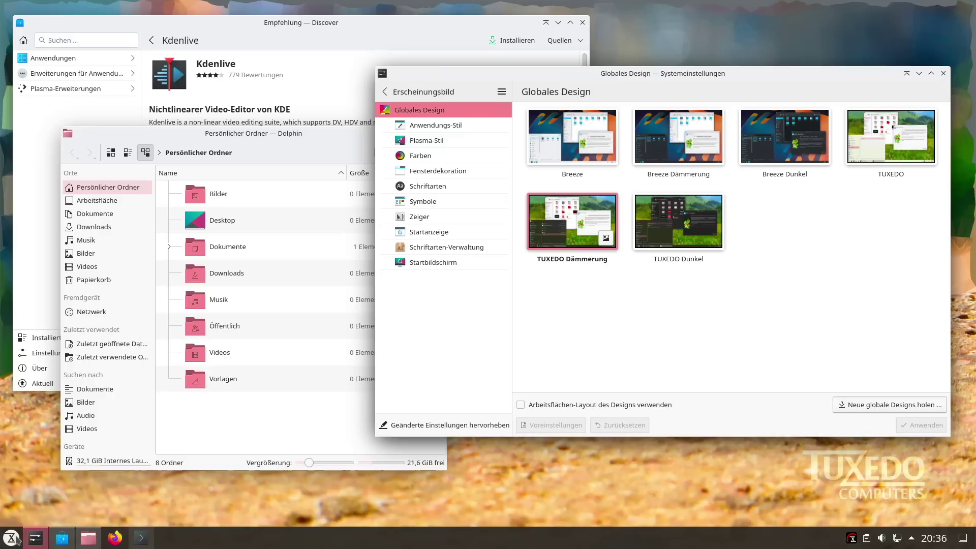
left_click(11, 537)
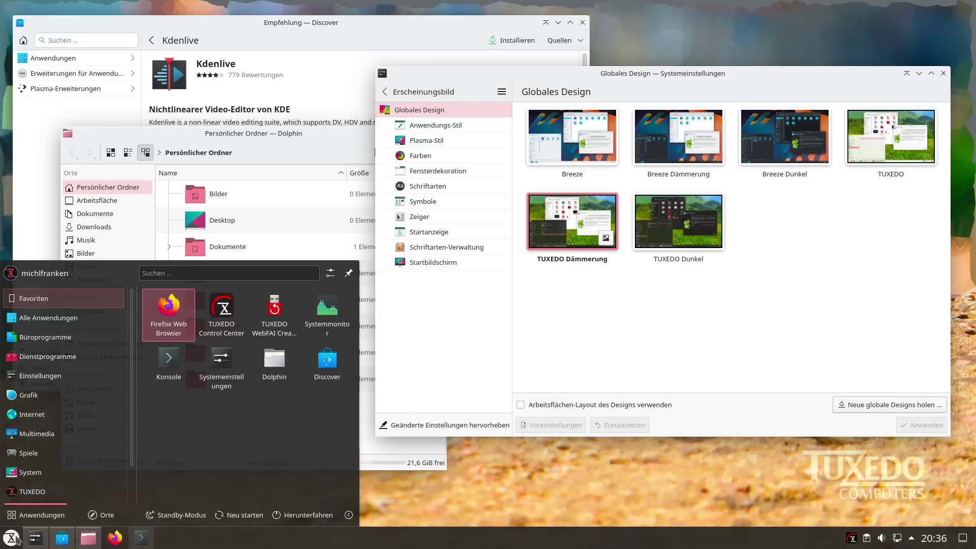
left_click(11, 537)
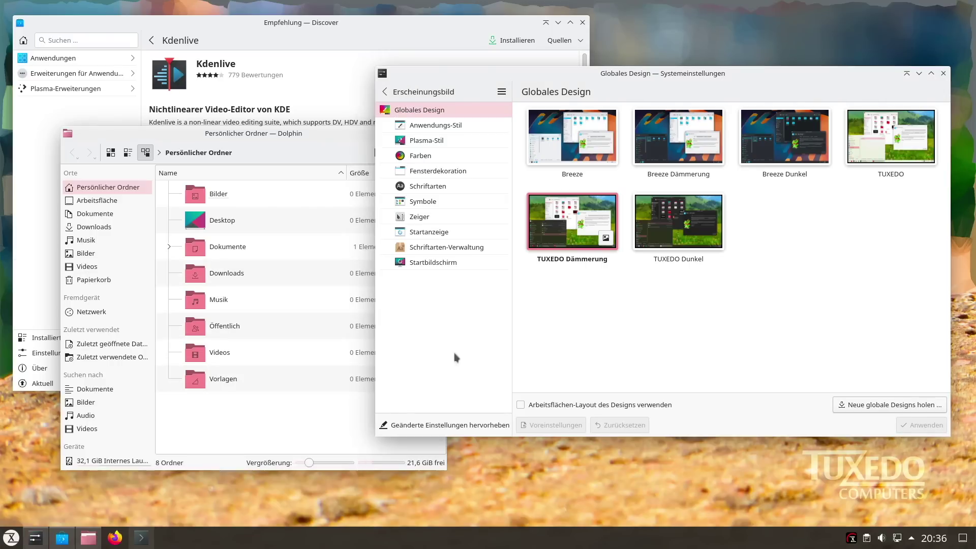
Apply the TUXEDO Dunkel global design, and open and close the application launcher to view its styling.
left_click(696, 224)
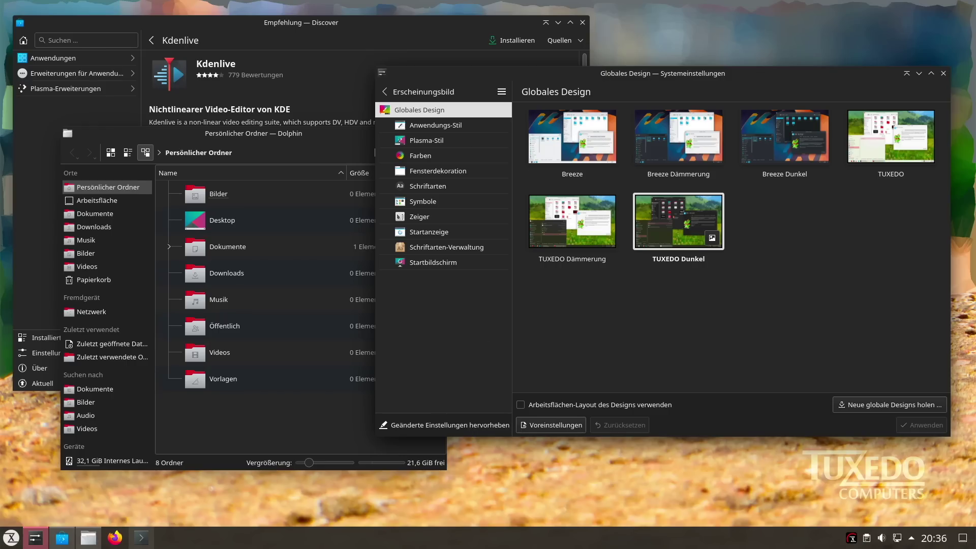
left_click(10, 540)
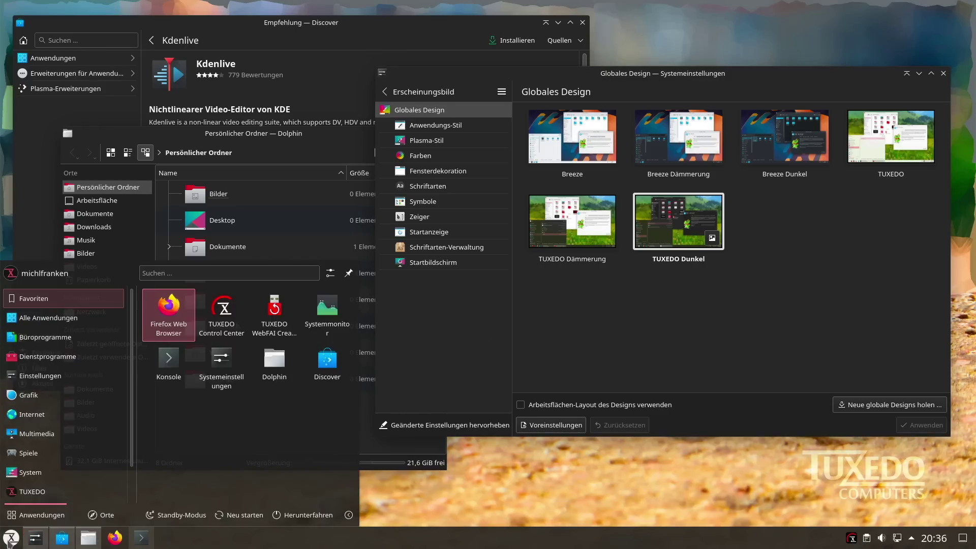
left_click(10, 539)
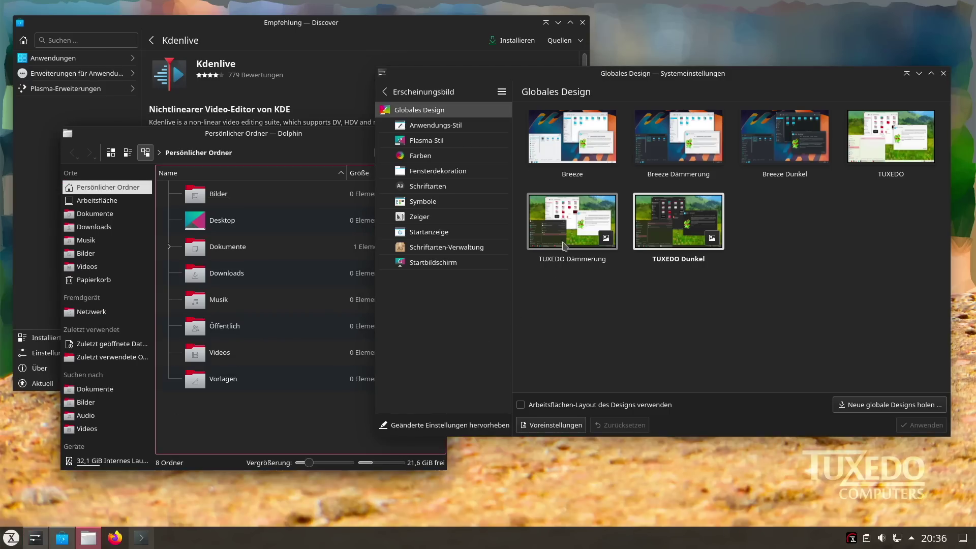
Apply the TUXEDO Dämmerung global design, and close the system settings and the Dolphin file manager.
left_click(427, 93)
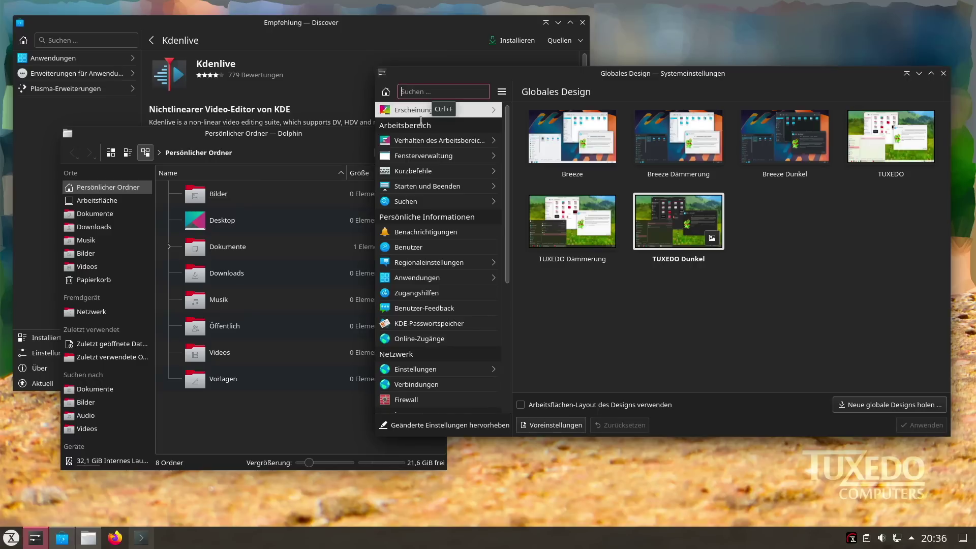
left_click(573, 217)
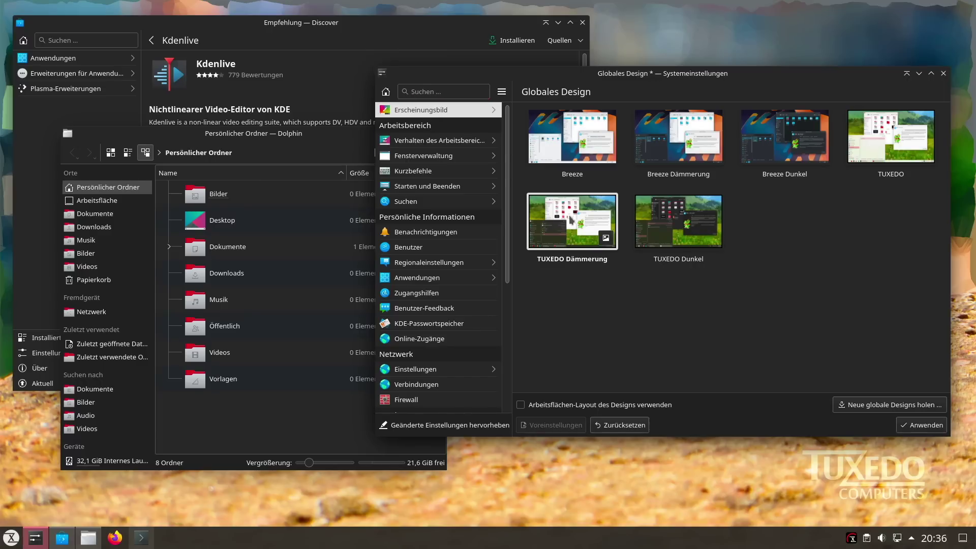
left_click(940, 430)
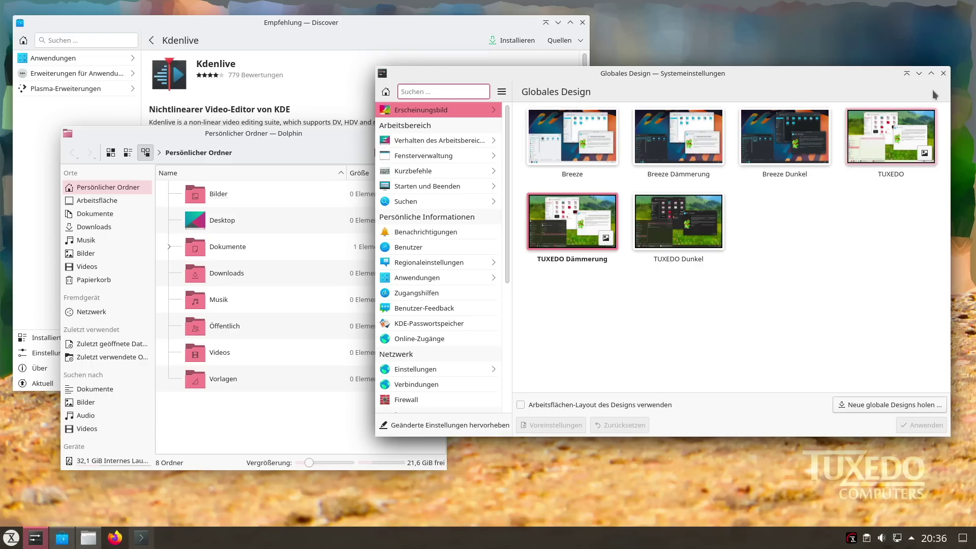
left_click(944, 73)
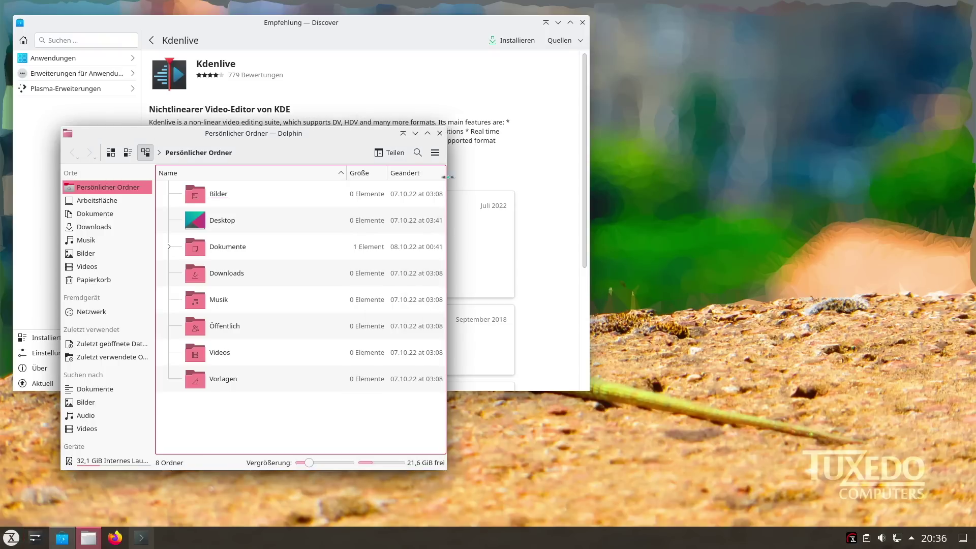
left_click(440, 134)
Open the desktop folder settings and browse the available wallpapers.
right_click(677, 183)
left_click(695, 191)
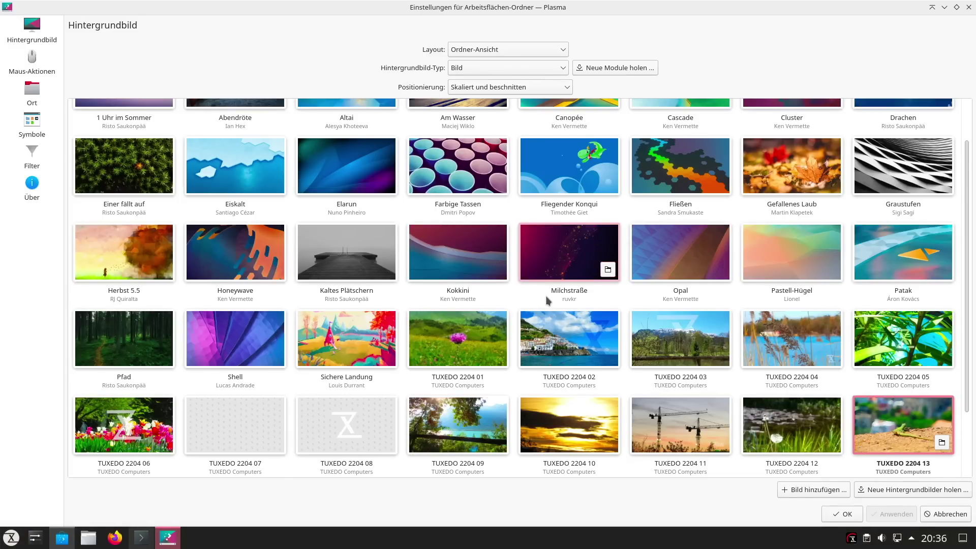
scroll(546, 301, "down", 3)
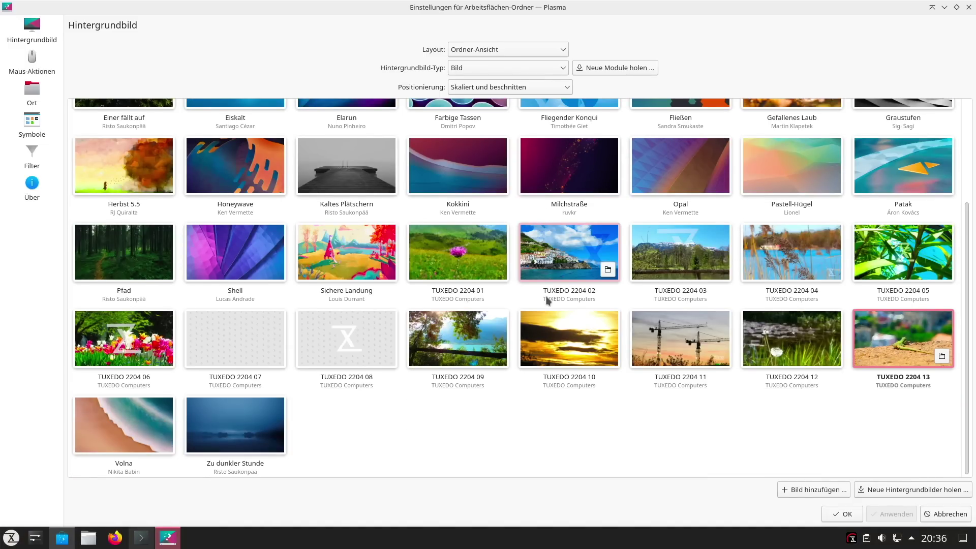
scroll(546, 301, "up", 3)
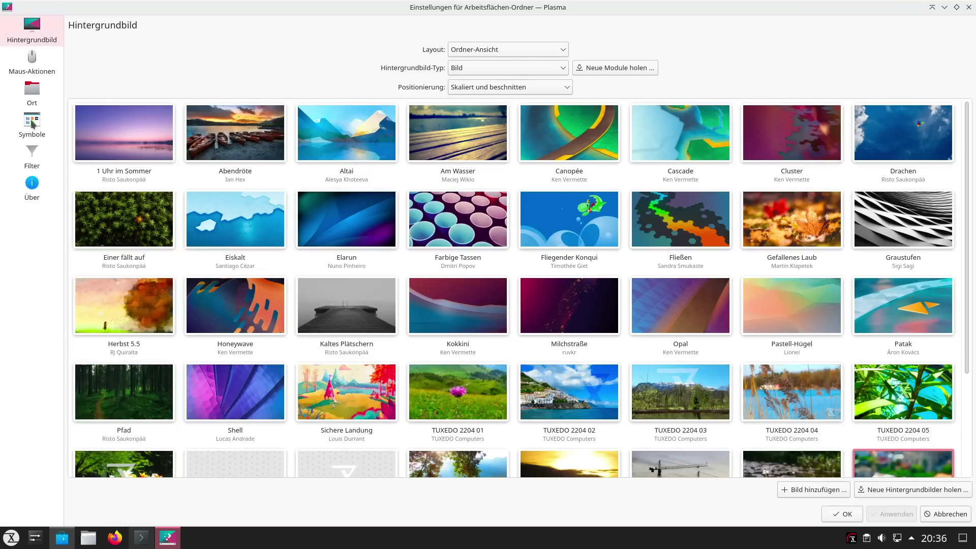
View the Symbole options of the desktop folder, and close the settings and the Discover window.
left_click(43, 127)
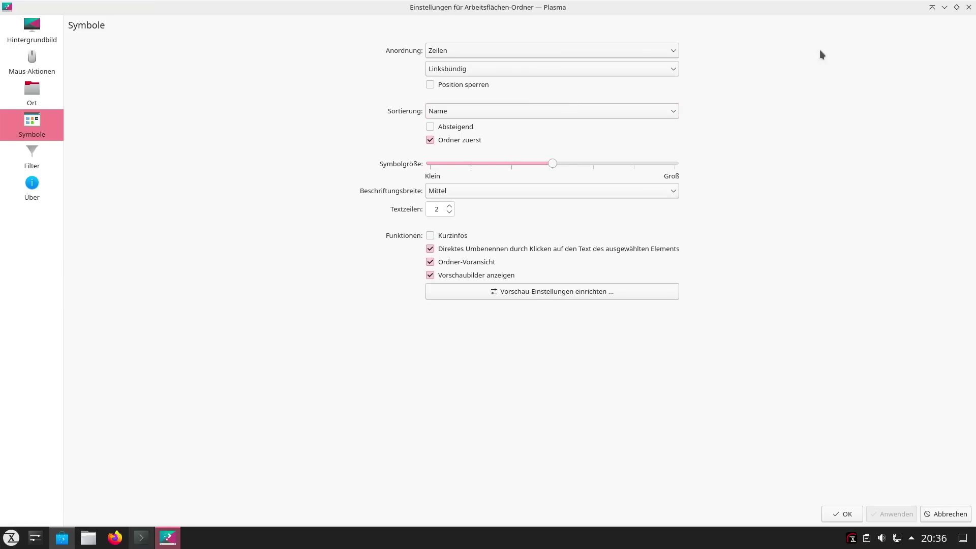
left_click(968, 7)
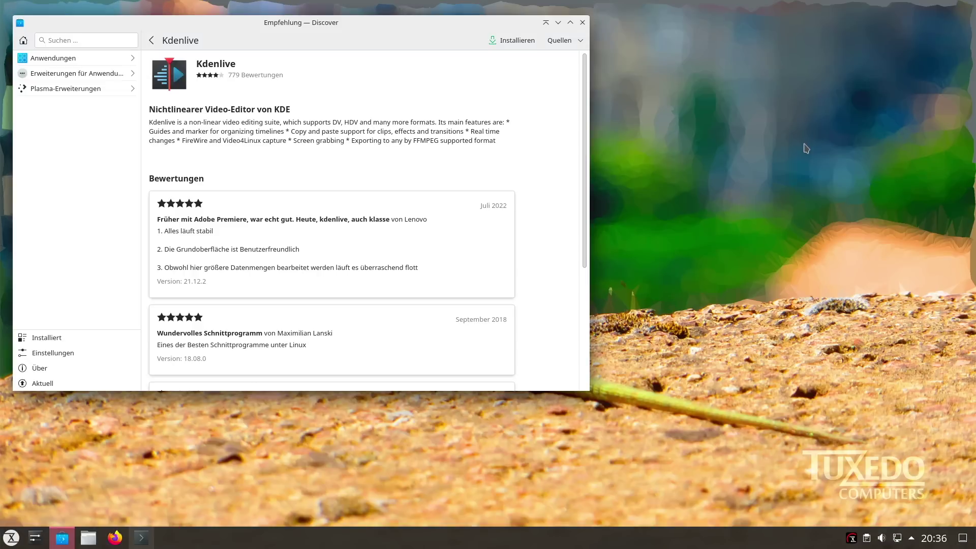
left_click(583, 23)
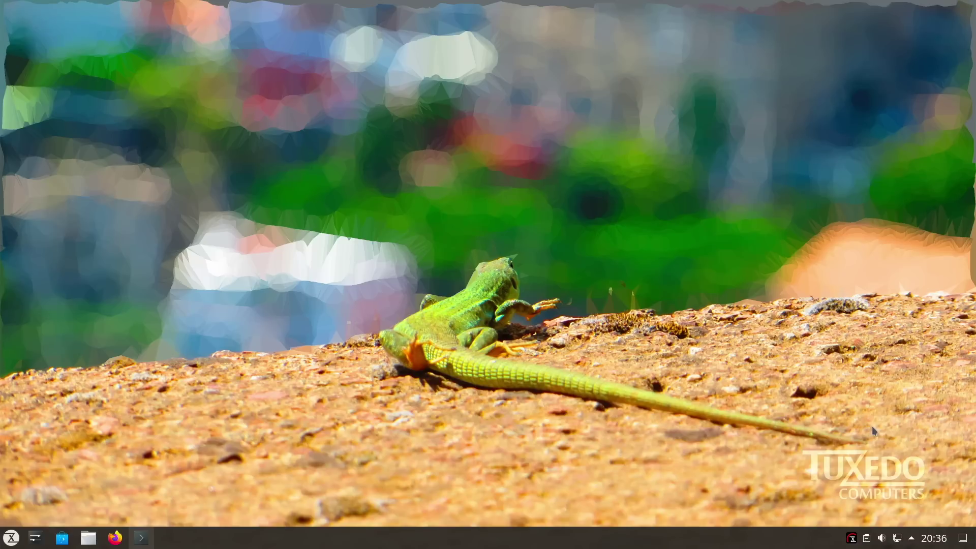
Open the TUXEDO Control Center from the system tray, and view the profiles offered in its tray menu.
left_click(852, 538)
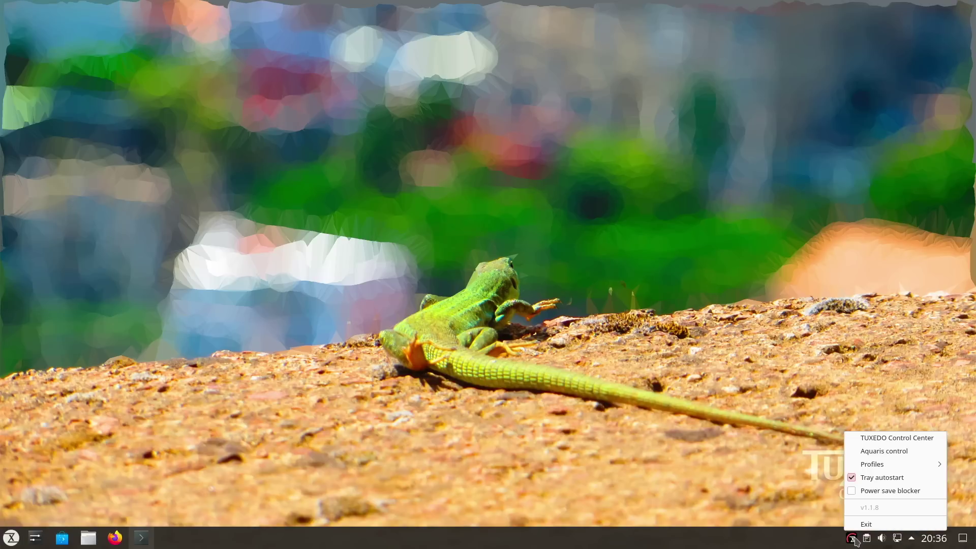
left_click(886, 441)
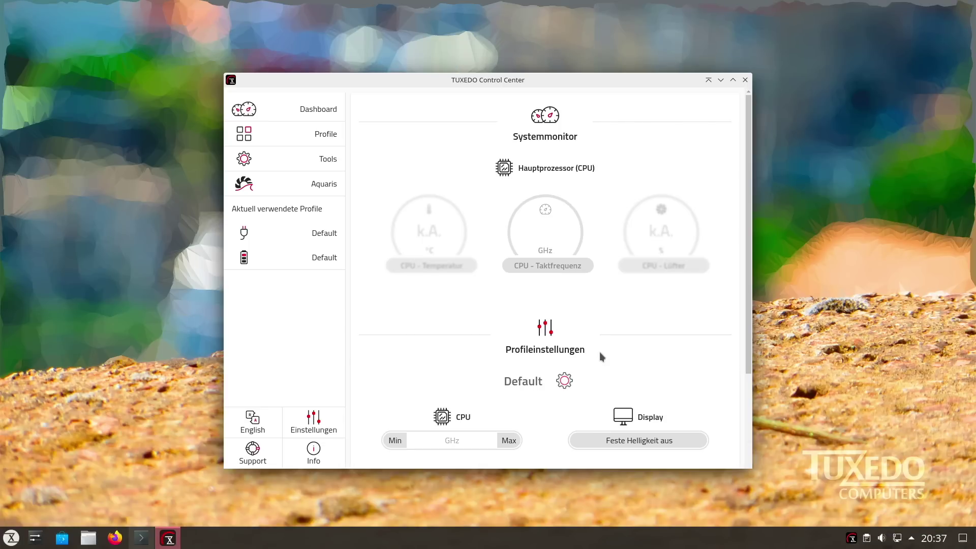
left_click(853, 538)
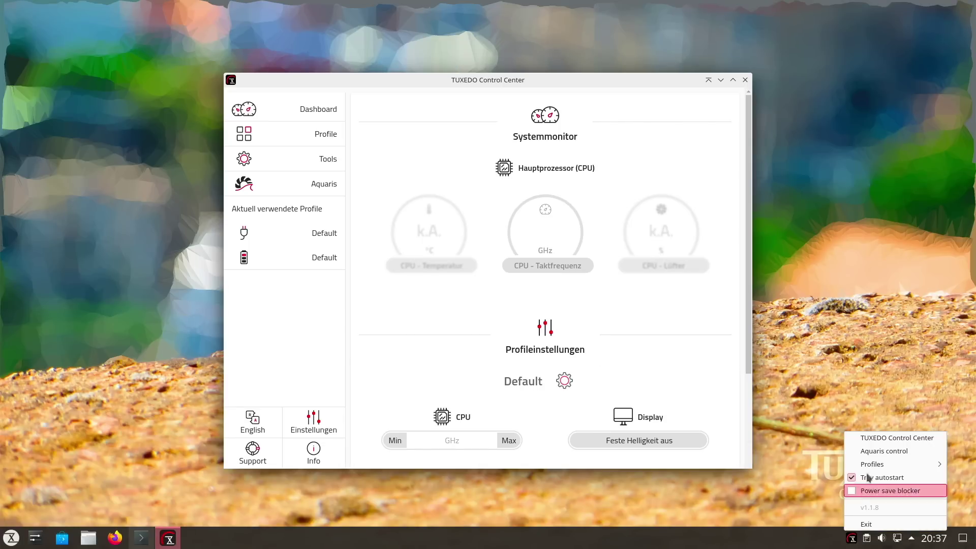
mouse_move(868, 468)
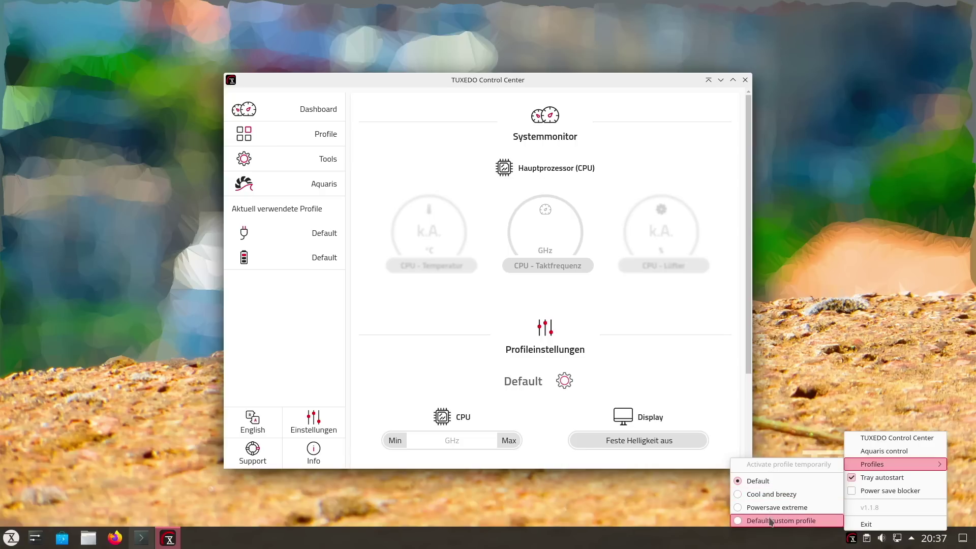
left_click(747, 376)
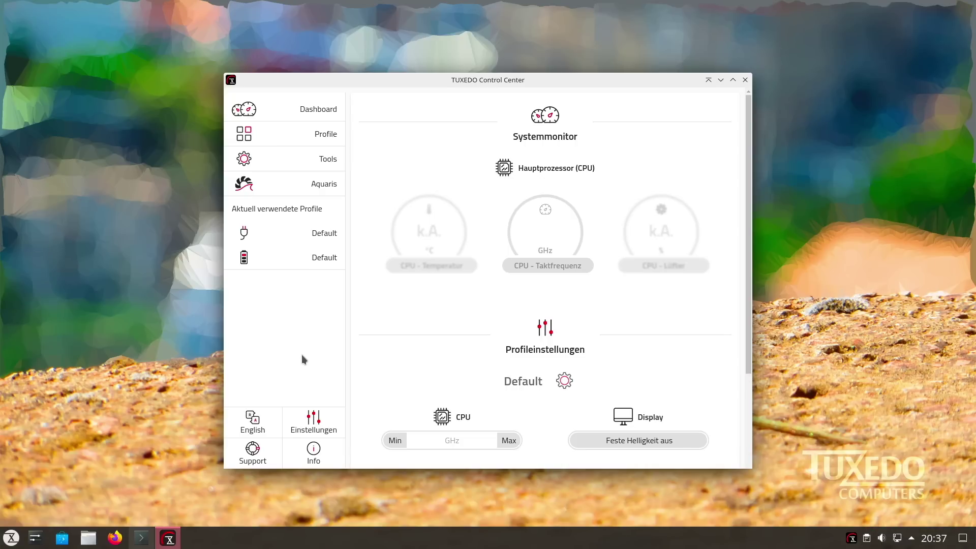
Switch the Control Center language to English and back to German, and review the Default profile's settings before returning to the dashboard.
left_click(256, 427)
left_click(256, 426)
left_click(564, 380)
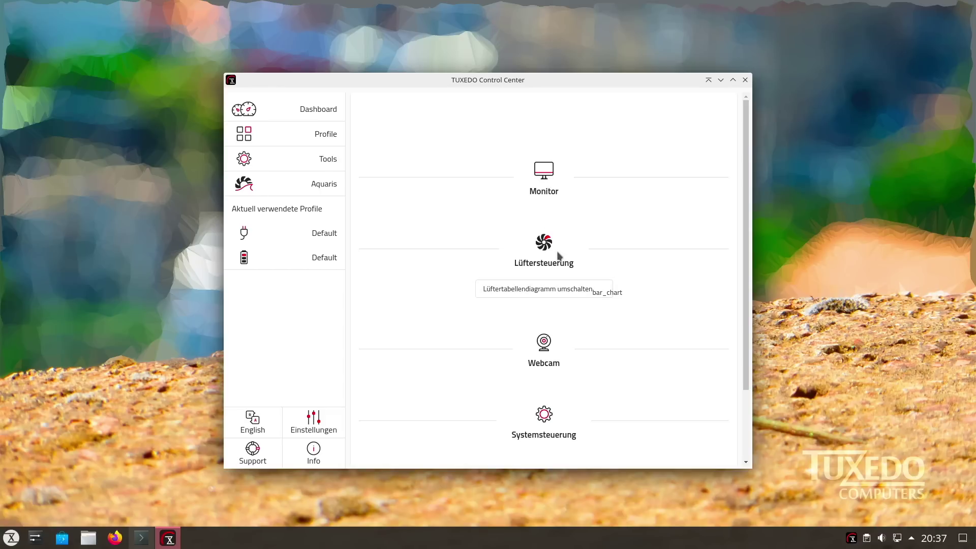
scroll(541, 311, "down", 3)
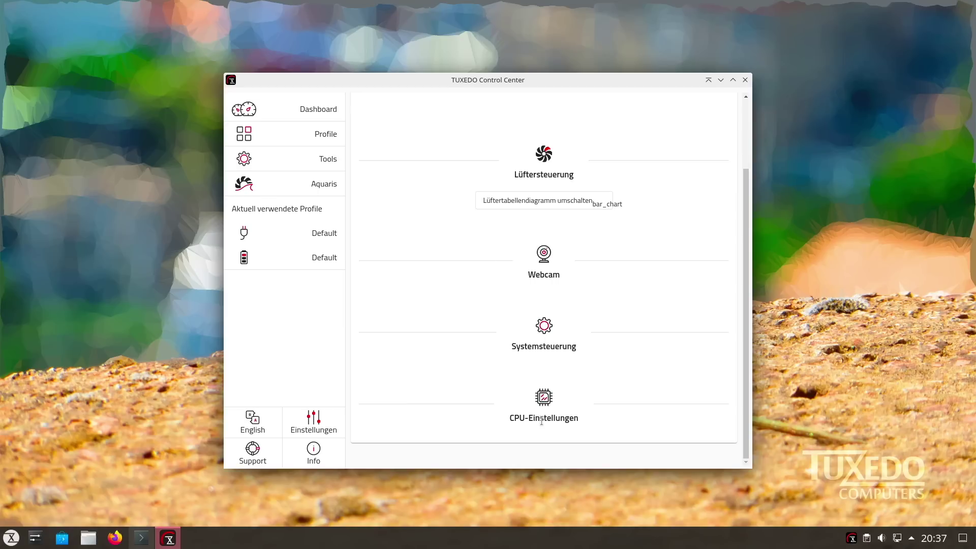
left_click(254, 110)
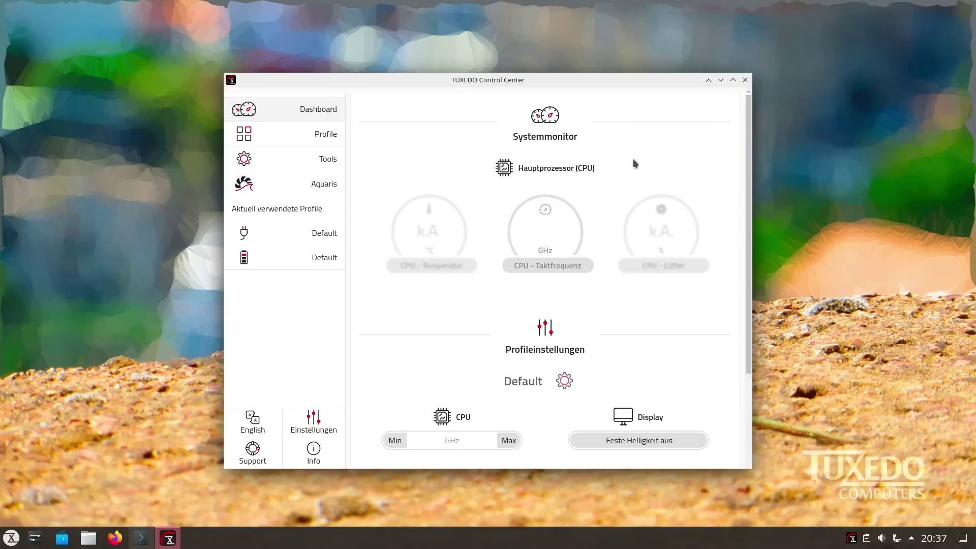